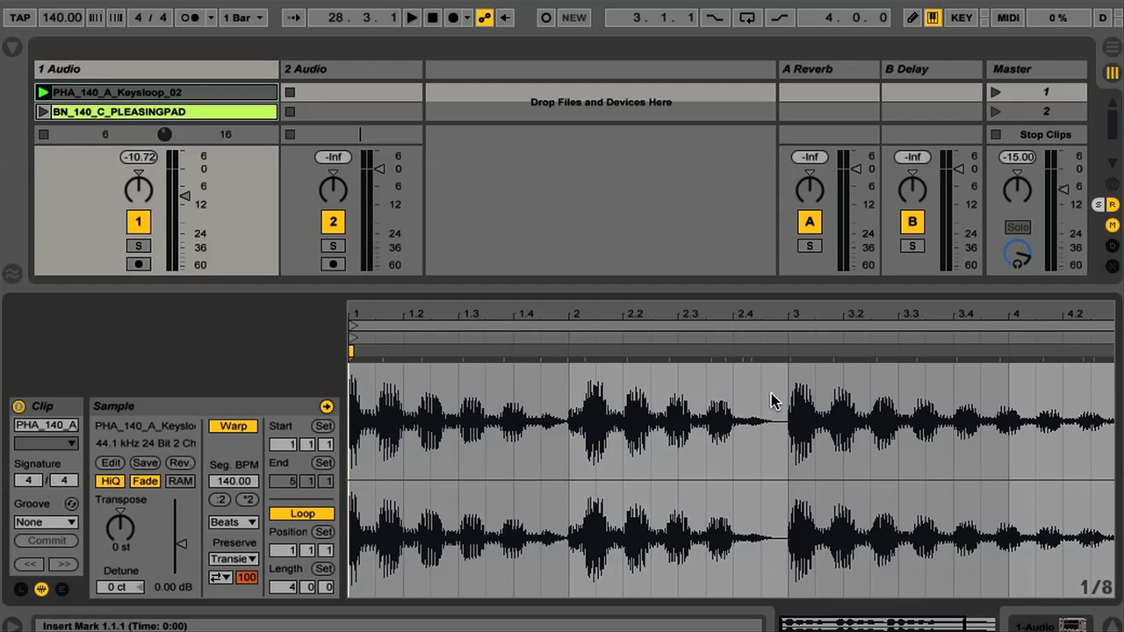
- Play the PHA_140_A_Keysloop_02 audio clip and convert its harmony to a new MIDI track
{"action": "key", "text": "space"}
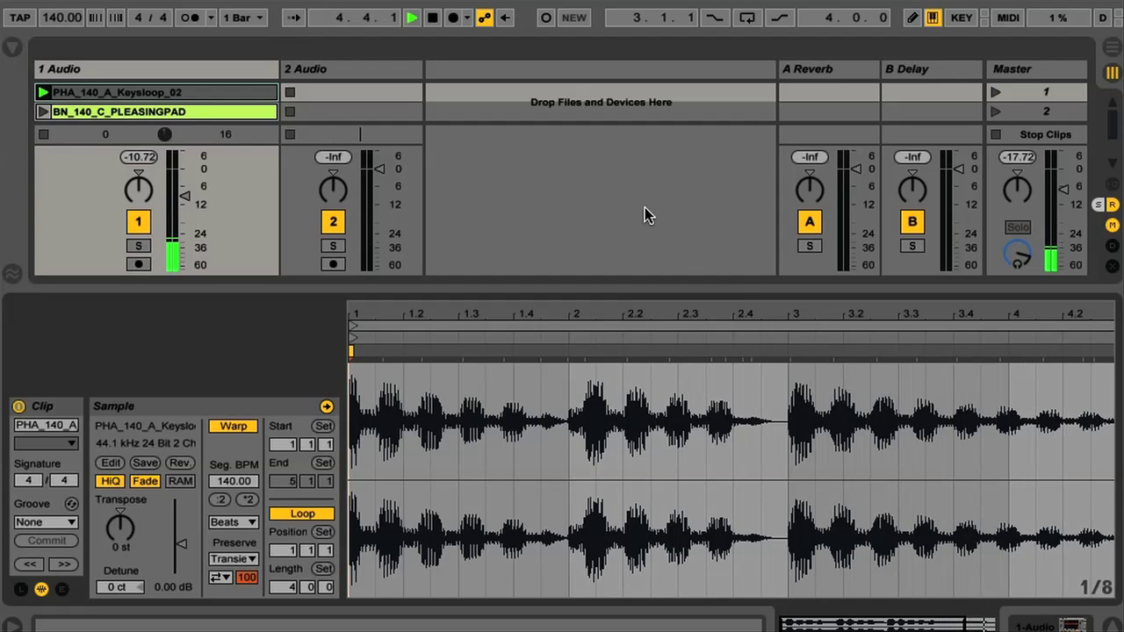
{"action": "right_click", "coordinate": [138, 95]}
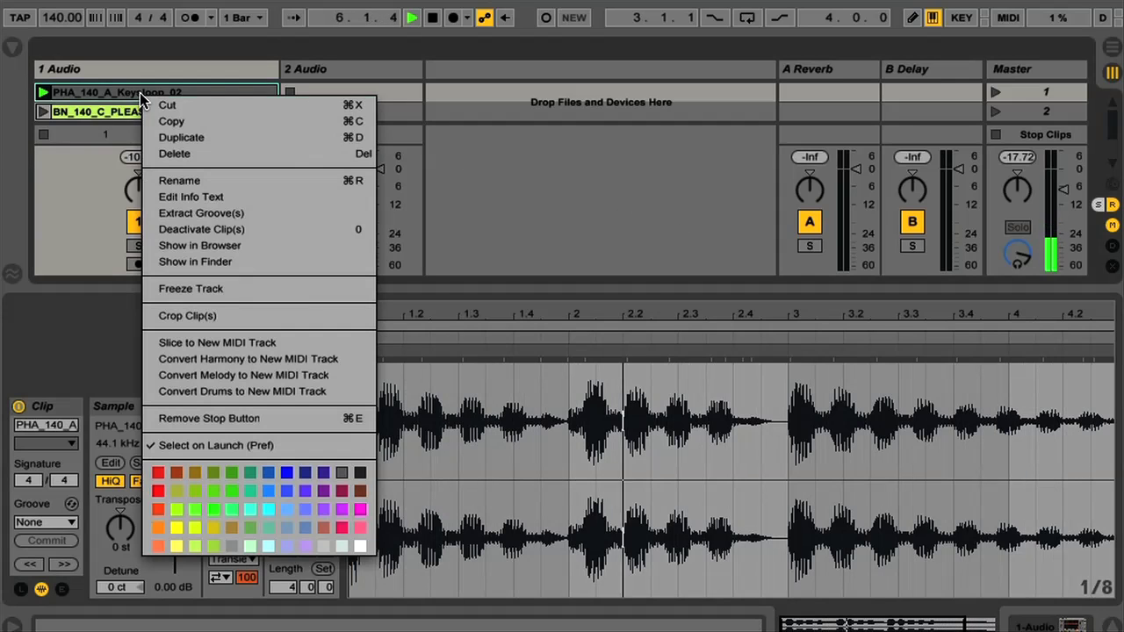
{"action": "left_click", "coordinate": [349, 357]}
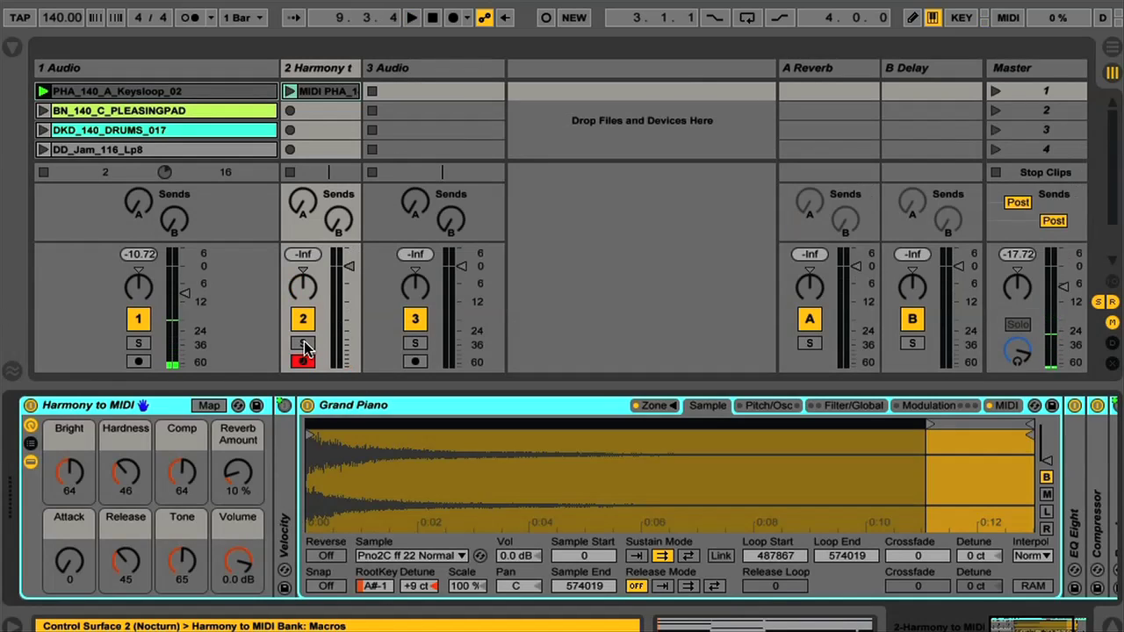
- Solo the Harmony to MIDI track, launch its converted keys clip, and widen the track to show the full name
{"action": "left_click", "coordinate": [303, 343]}
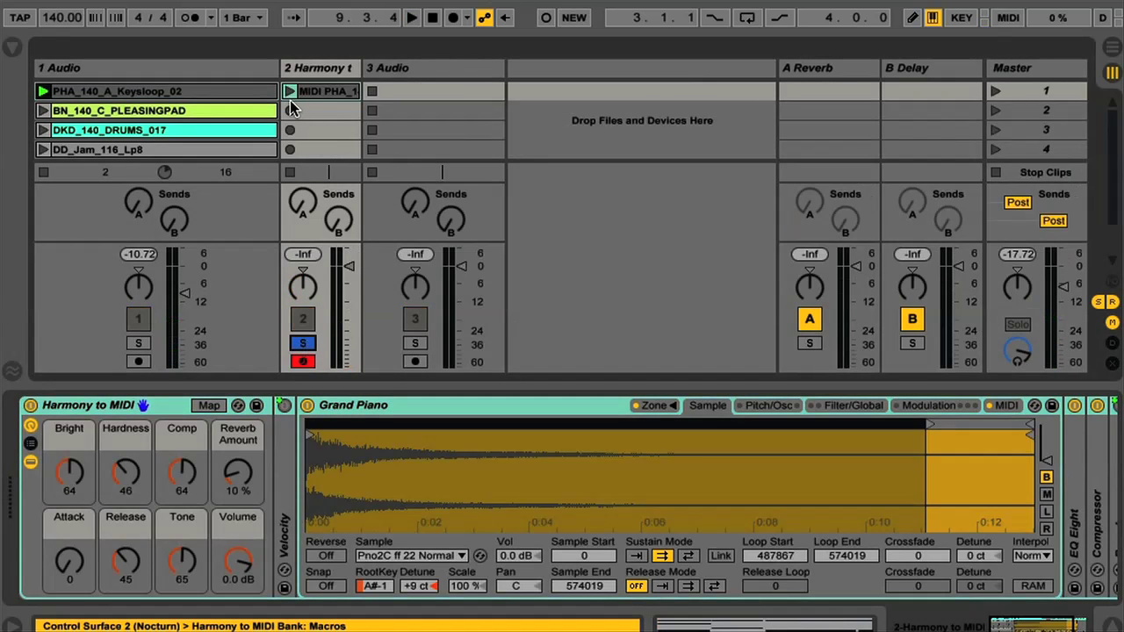
{"action": "left_click", "coordinate": [289, 92]}
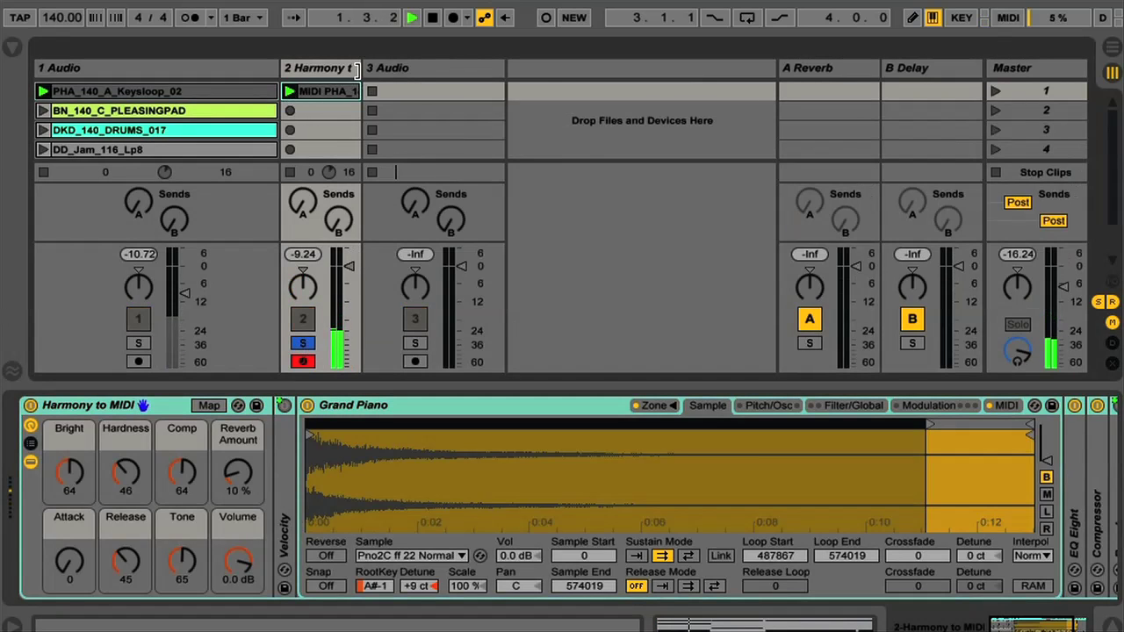
{"action": "left_click_drag", "start_coordinate": [362, 68], "coordinate": [475, 72]}
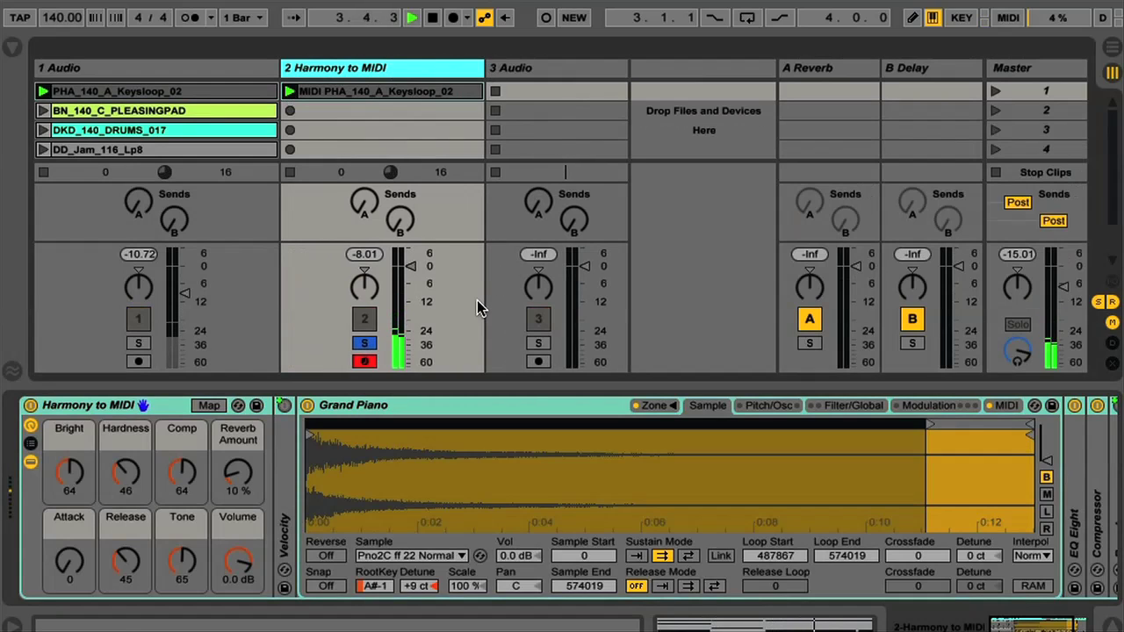
- Load Strangler Lead Guitar from the Guitar & Plucked sounds onto the MIDI track, replace it with Steel Jazz Clean, and stop playback
{"action": "left_click", "coordinate": [10, 48]}
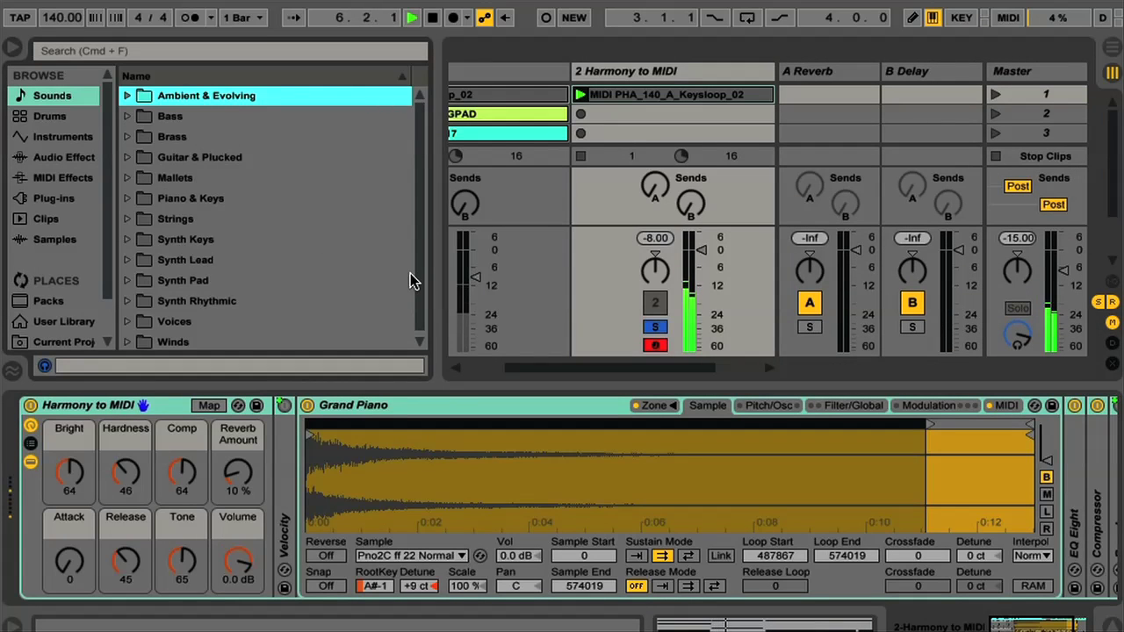
{"action": "left_click", "coordinate": [126, 157]}
{"action": "left_click_drag", "start_coordinate": [422, 175], "coordinate": [418, 228]}
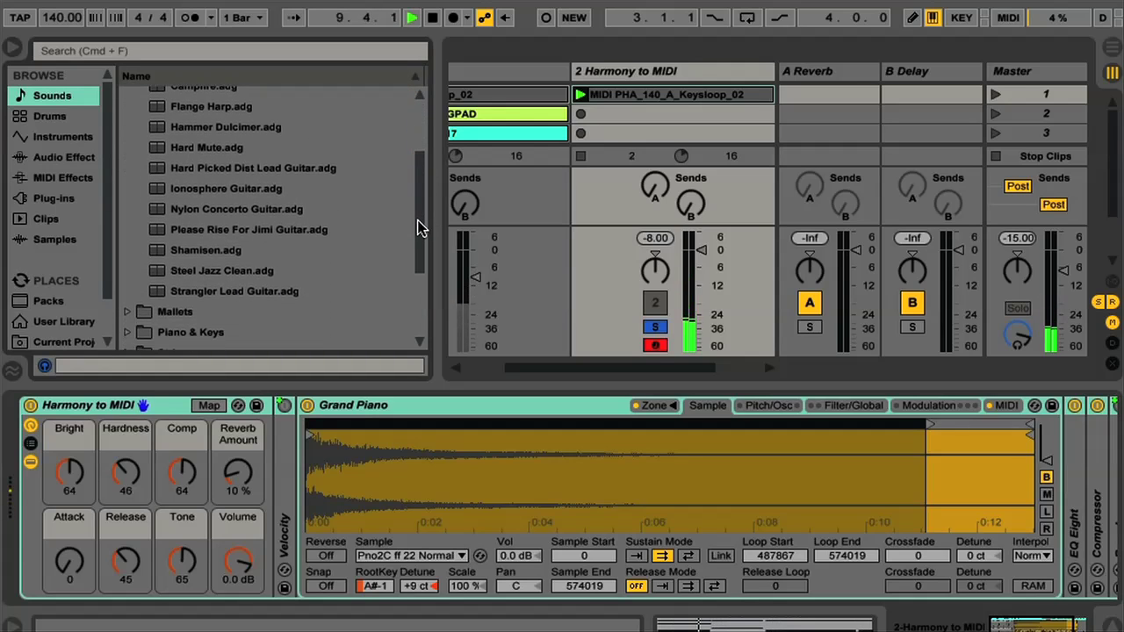
{"action": "left_click", "coordinate": [189, 292]}
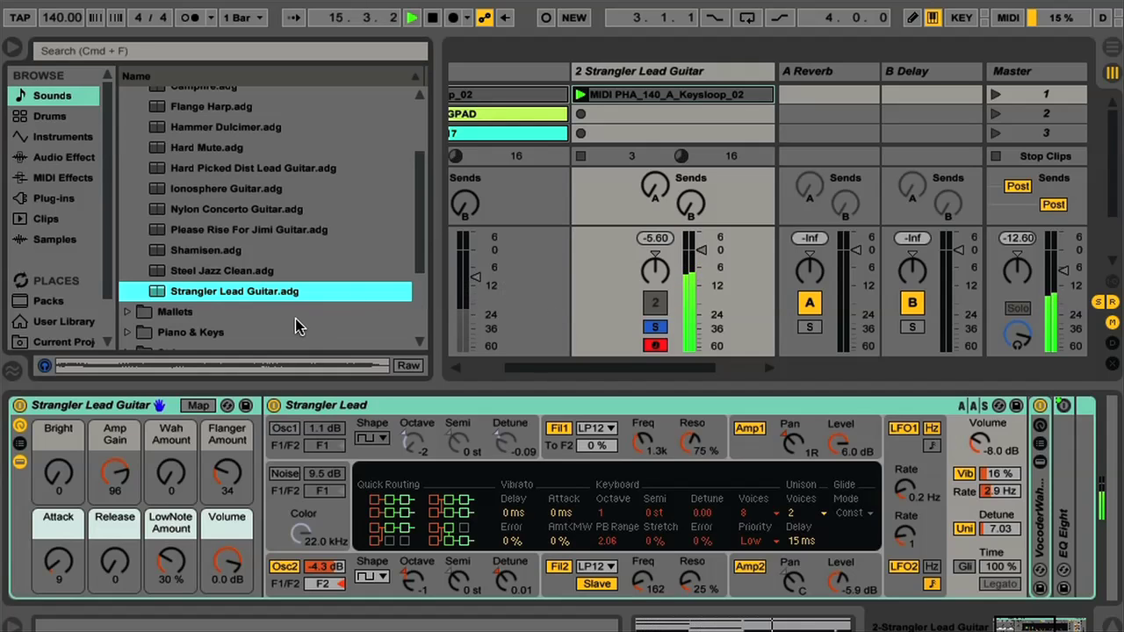
{"action": "double_click", "coordinate": [200, 272]}
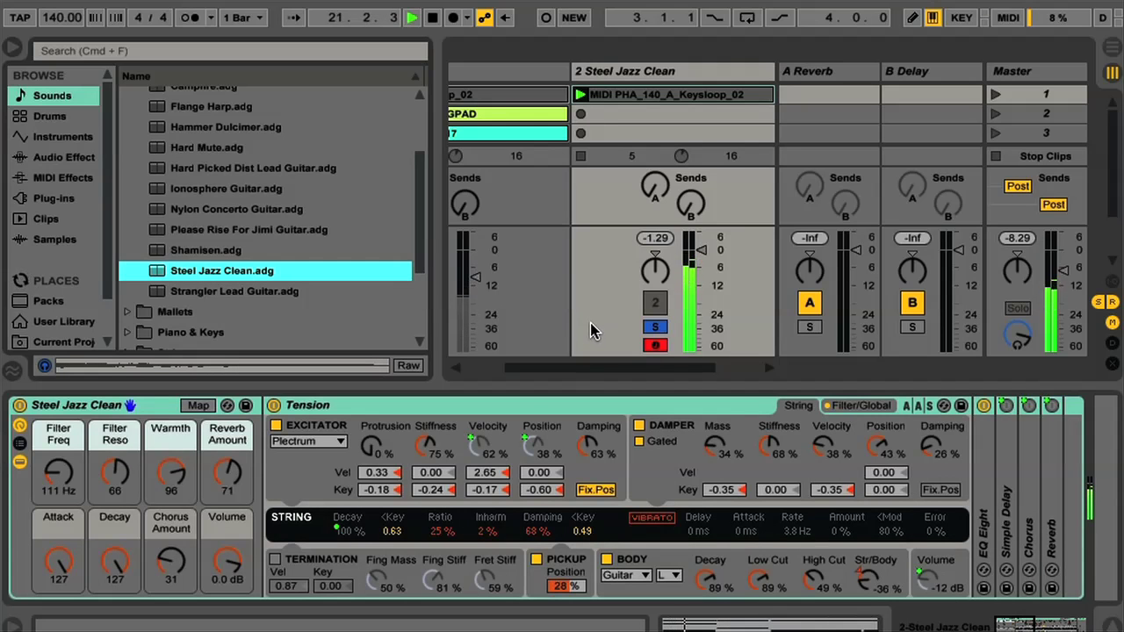
{"action": "key", "text": "space"}
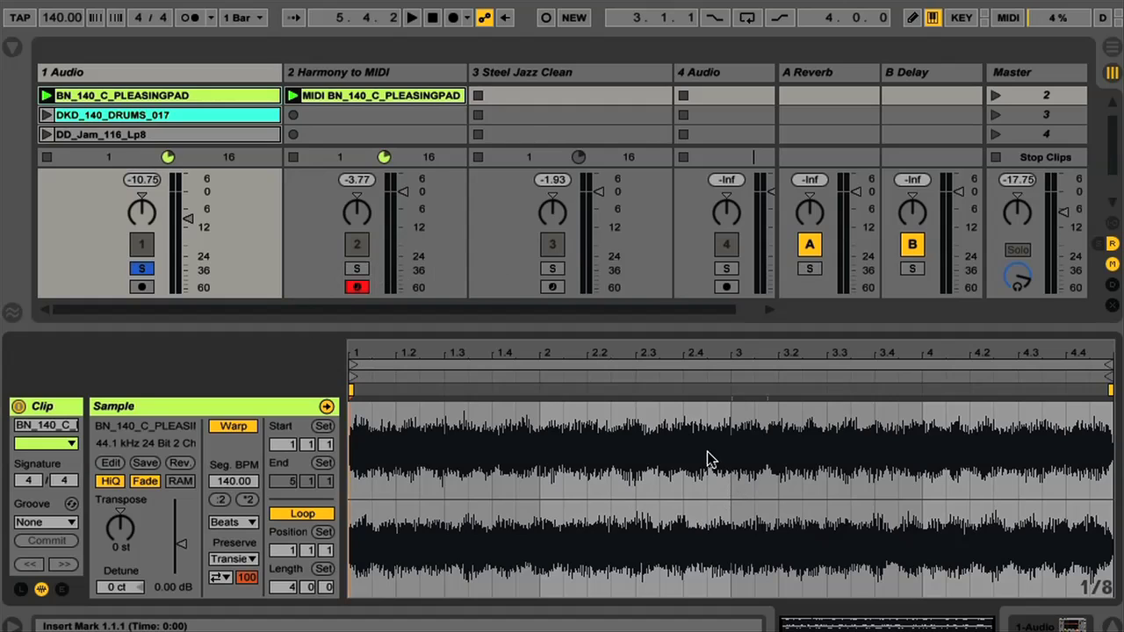
- Compare the BN_140_C_PLEASINGPAD audio with its converted MIDI clip, displaying the notes and soloing the Harmony to MIDI track for playback
{"action": "key", "text": "space"}
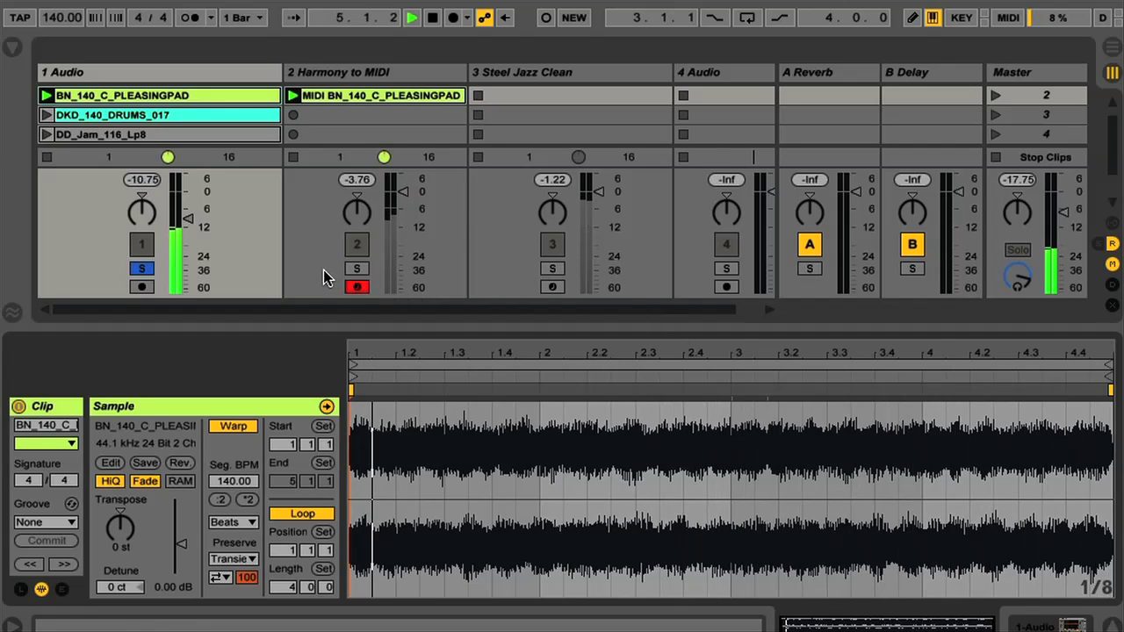
{"action": "left_click", "coordinate": [335, 96]}
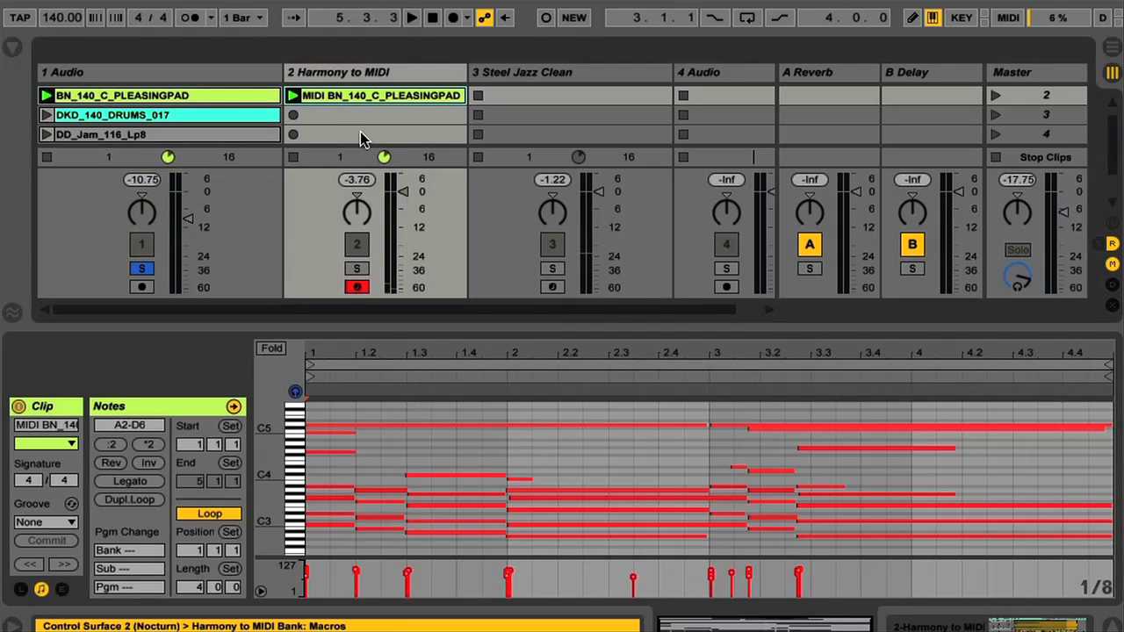
{"action": "left_click", "coordinate": [762, 517]}
{"action": "left_click", "coordinate": [753, 508]}
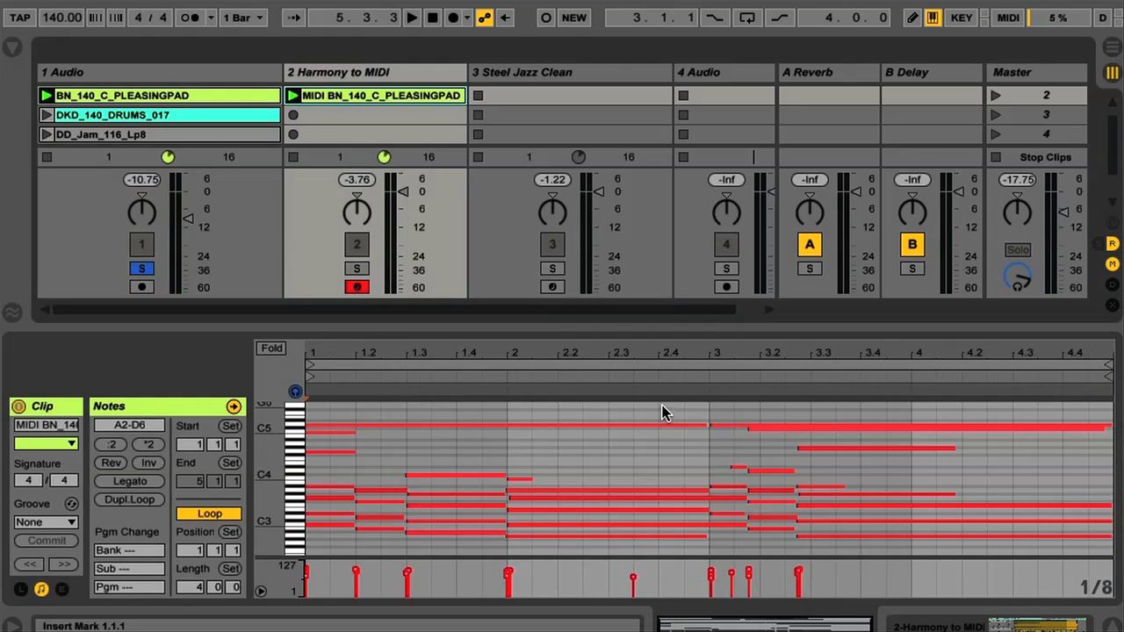
{"action": "left_click", "coordinate": [357, 268]}
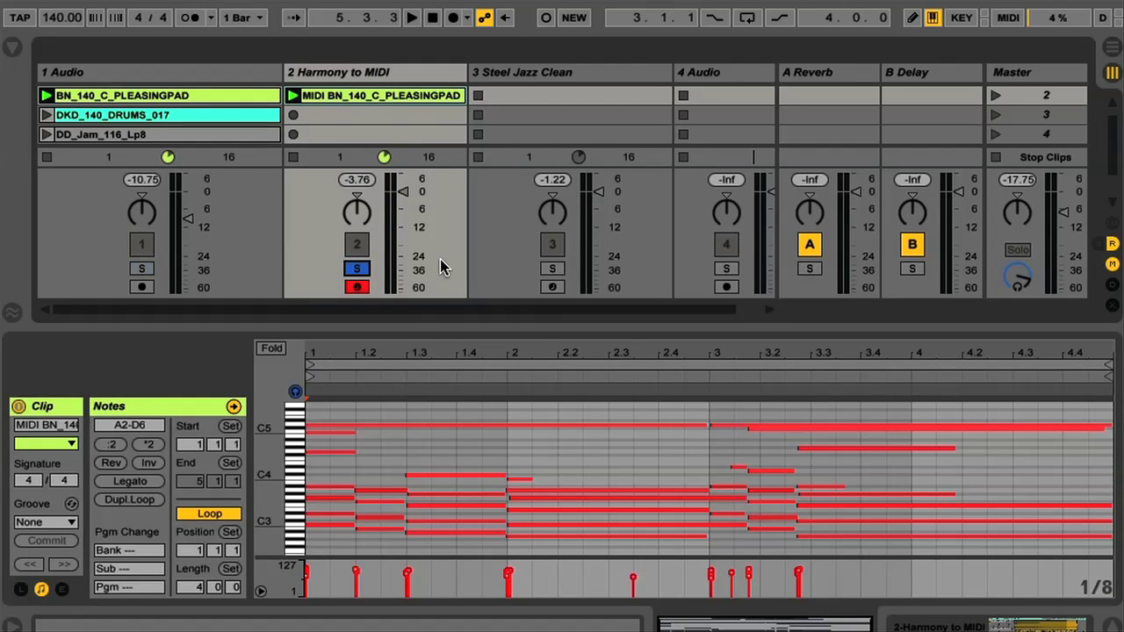
{"action": "key", "text": "space"}
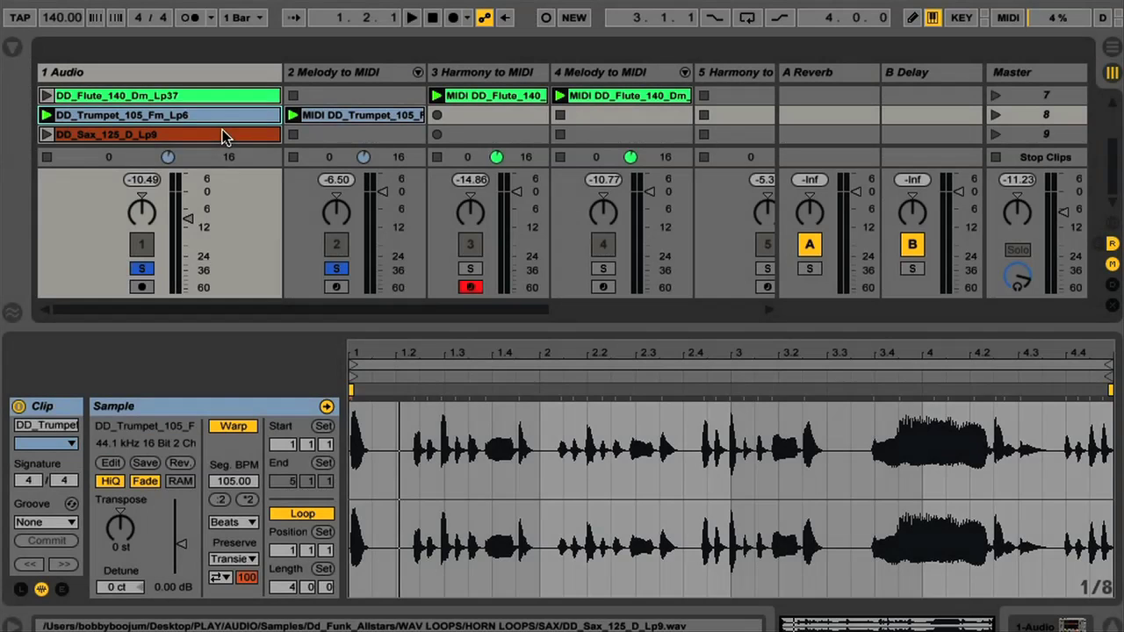
- Play the DD_Trumpet_105_Fm_Lp6 audio together with its Melody to MIDI clip and examine the converted notes
{"action": "right_click", "coordinate": [163, 115]}
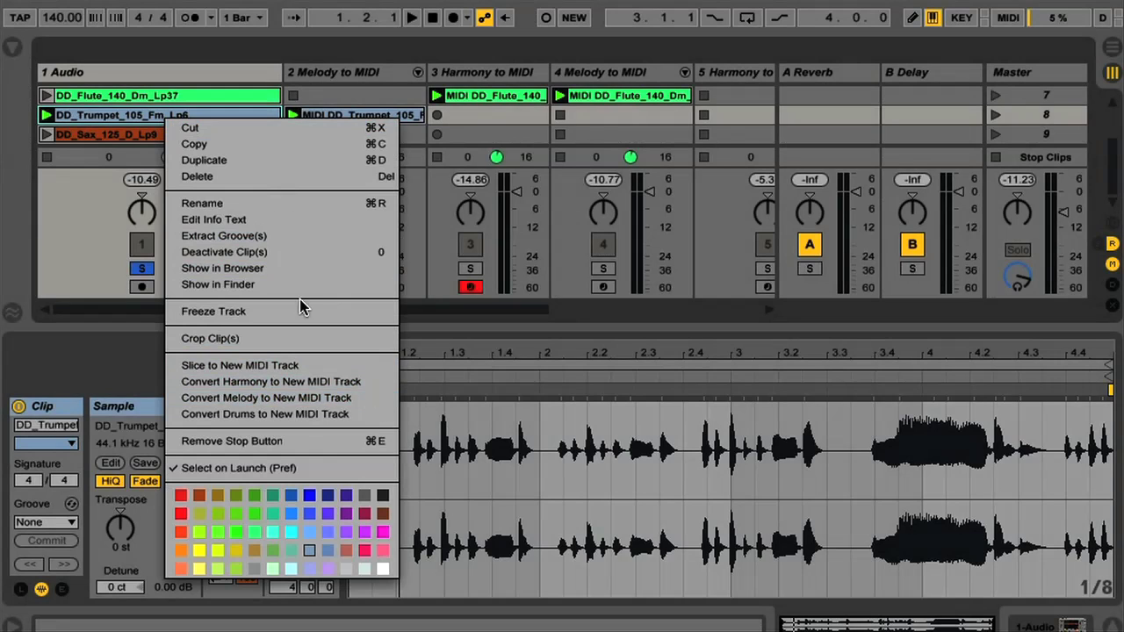
{"action": "left_click", "coordinate": [72, 224]}
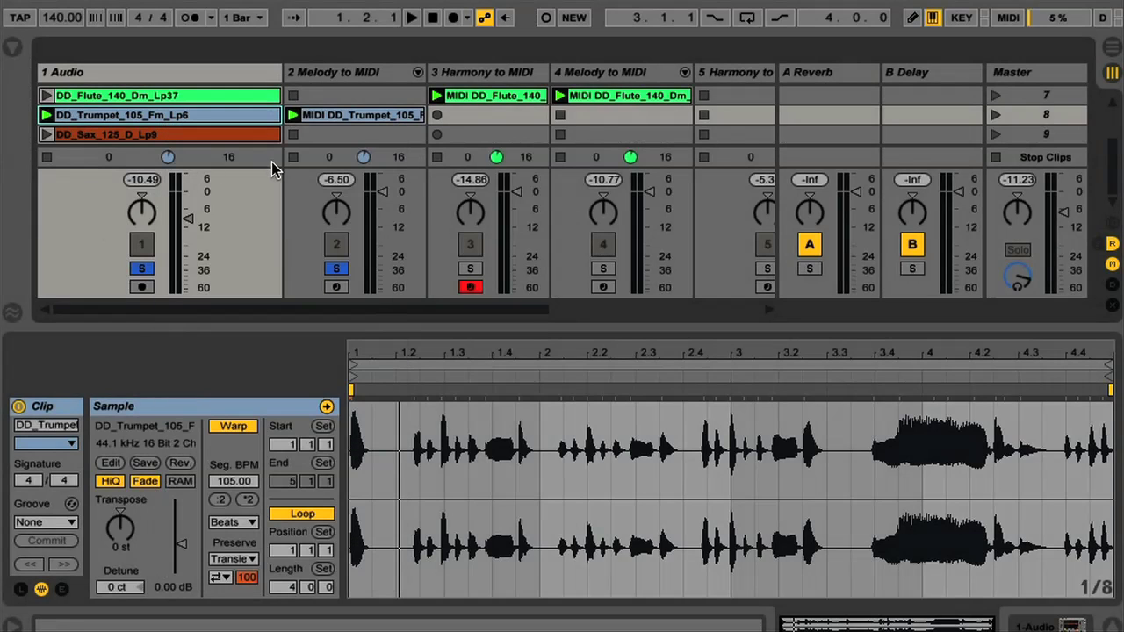
{"action": "key", "text": "space"}
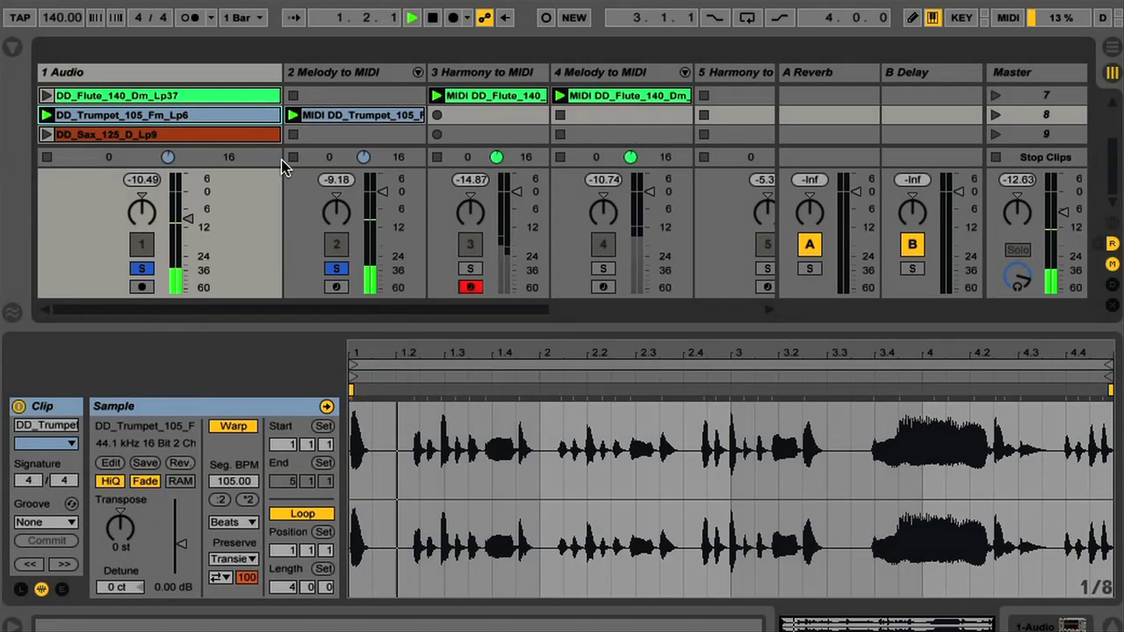
{"action": "left_click", "coordinate": [329, 115]}
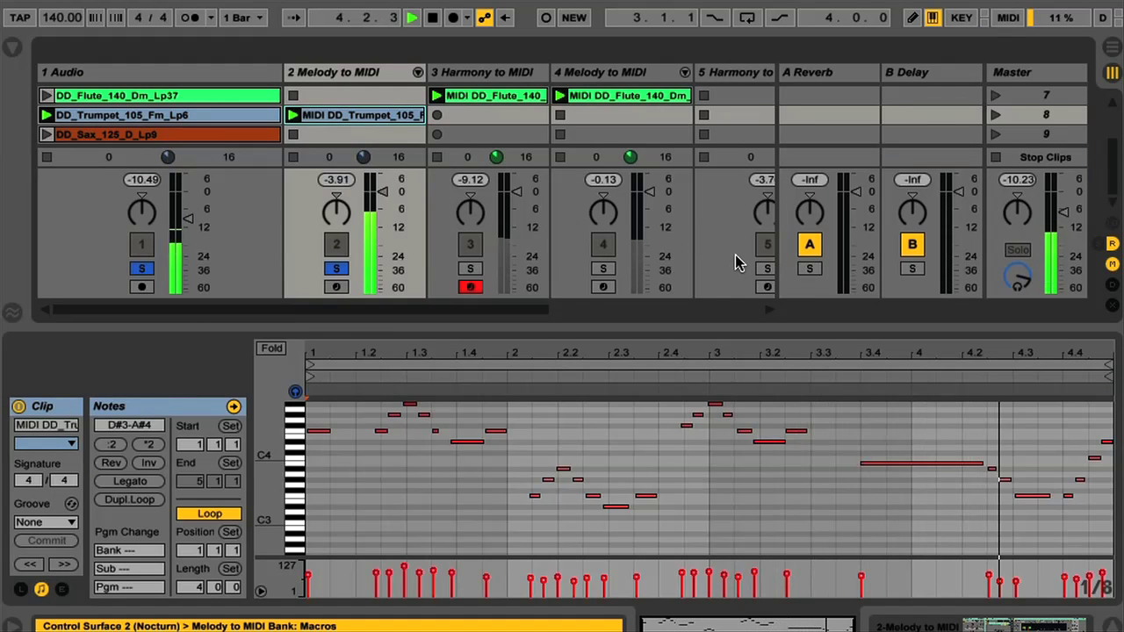
{"action": "left_click", "coordinate": [124, 137]}
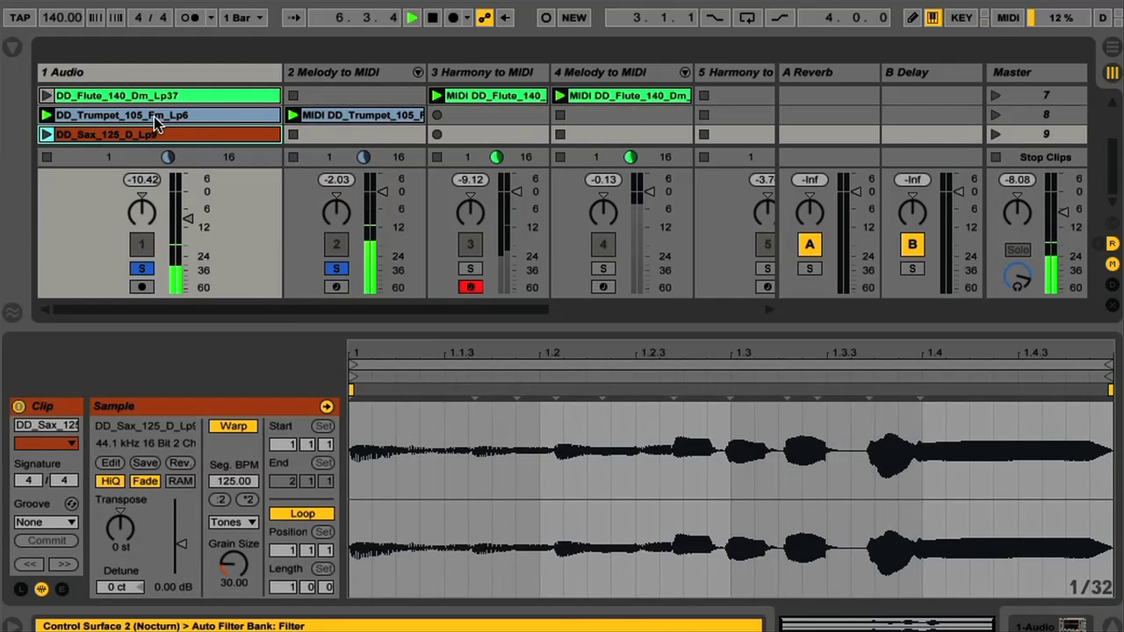
{"action": "left_click", "coordinate": [154, 117]}
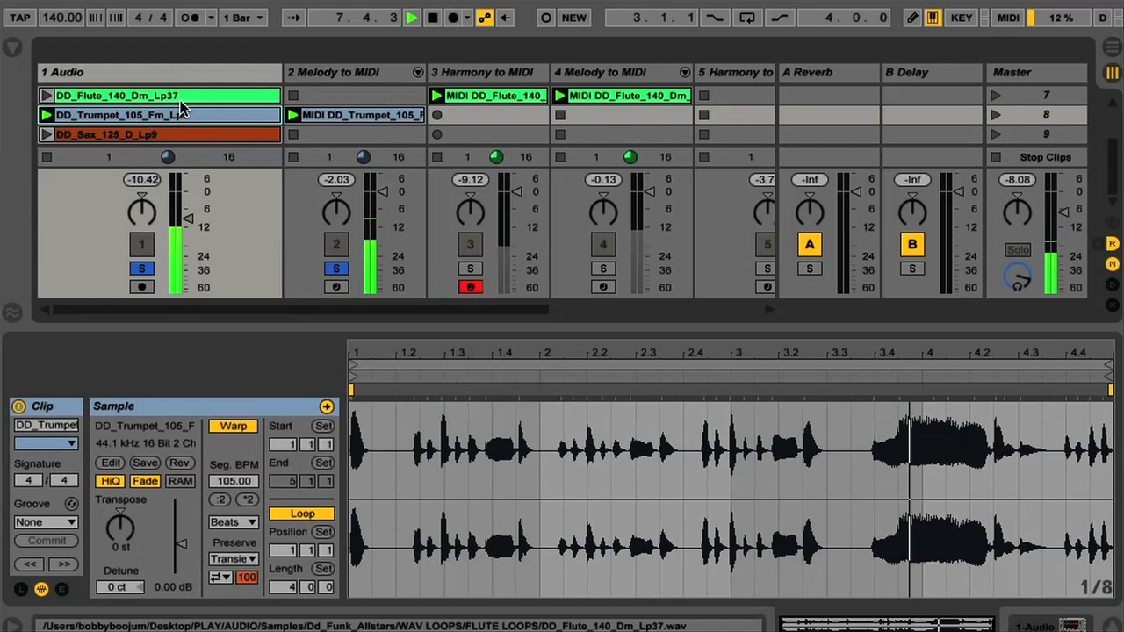
{"action": "key", "text": "space"}
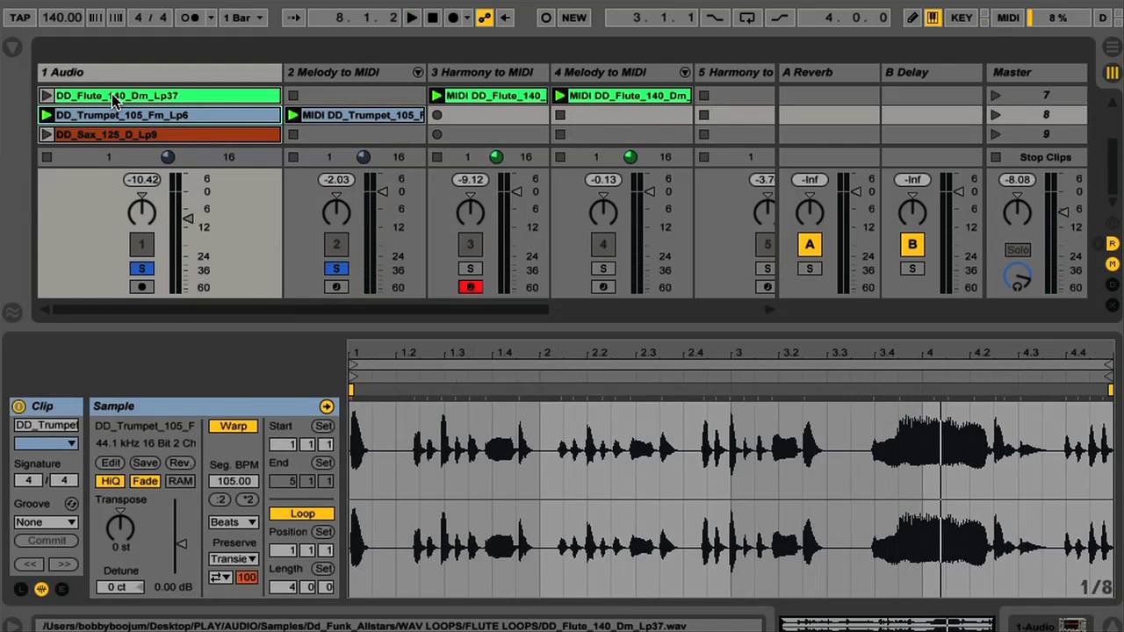
- Turn off solo on the trumpet's Melody to MIDI track and launch the DD_Flute_140_Dm_Lp37 audio clip
{"action": "left_click", "coordinate": [114, 99]}
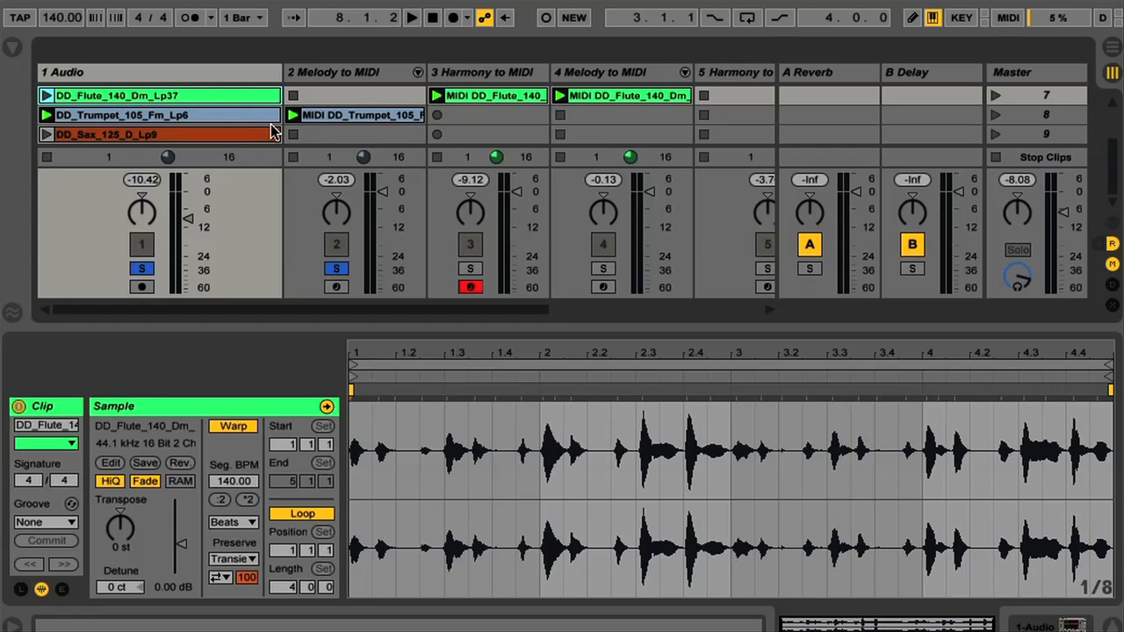
{"action": "left_click", "coordinate": [339, 270]}
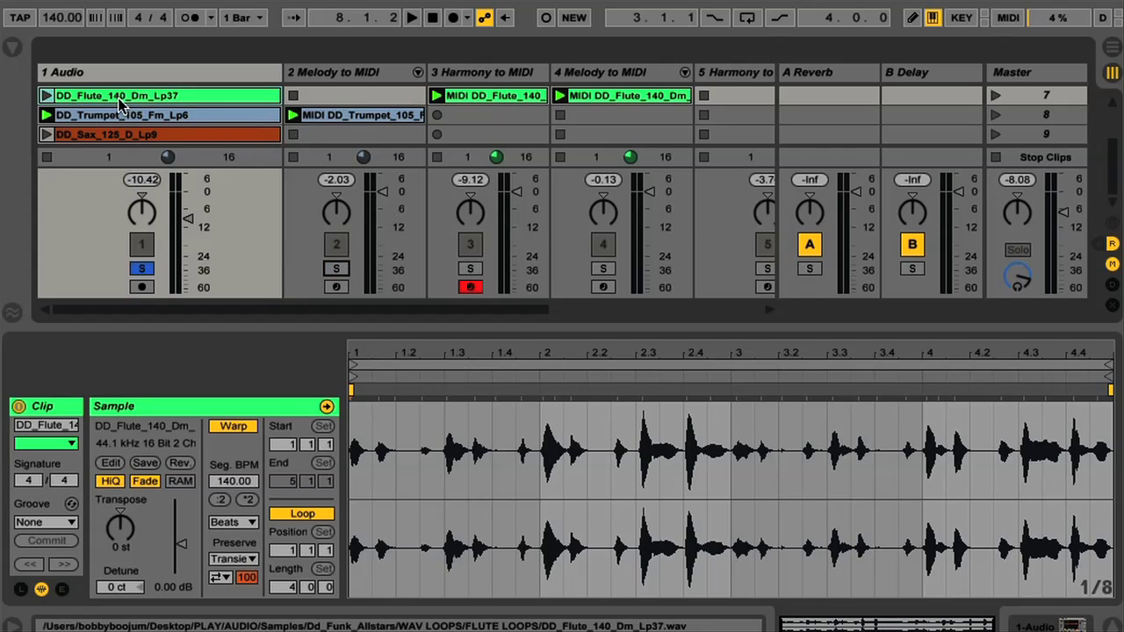
{"action": "left_click", "coordinate": [45, 96]}
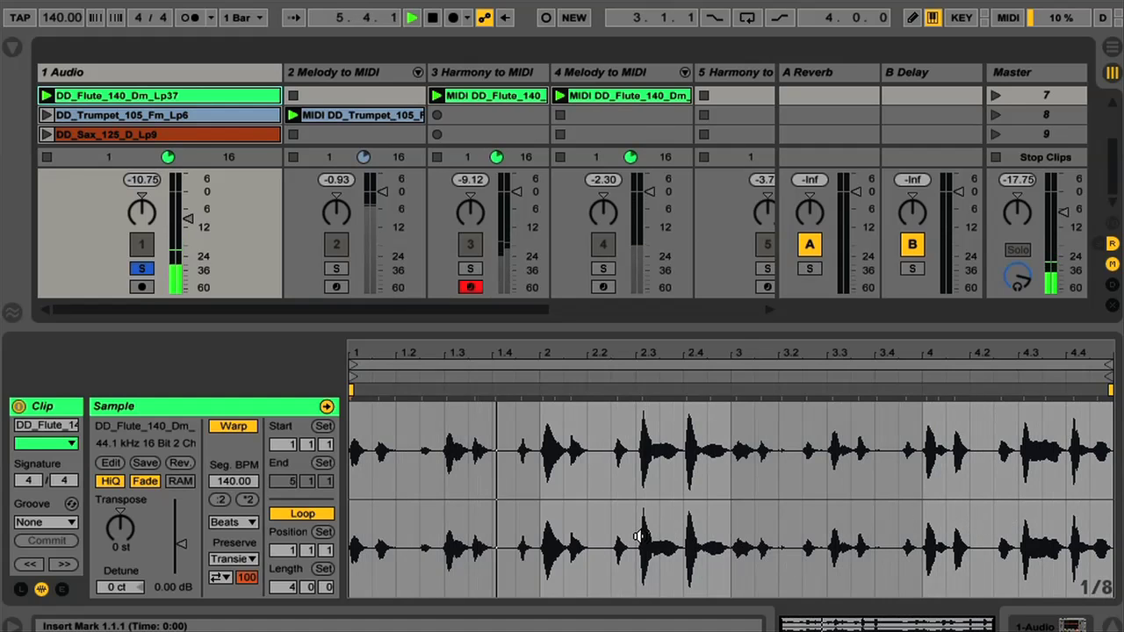
- Compare the flute's melody and harmony conversions by soloing each track and viewing its notes, with the original audio soloed alongside the harmony
{"action": "left_click", "coordinate": [602, 269]}
{"action": "left_click", "coordinate": [604, 98]}
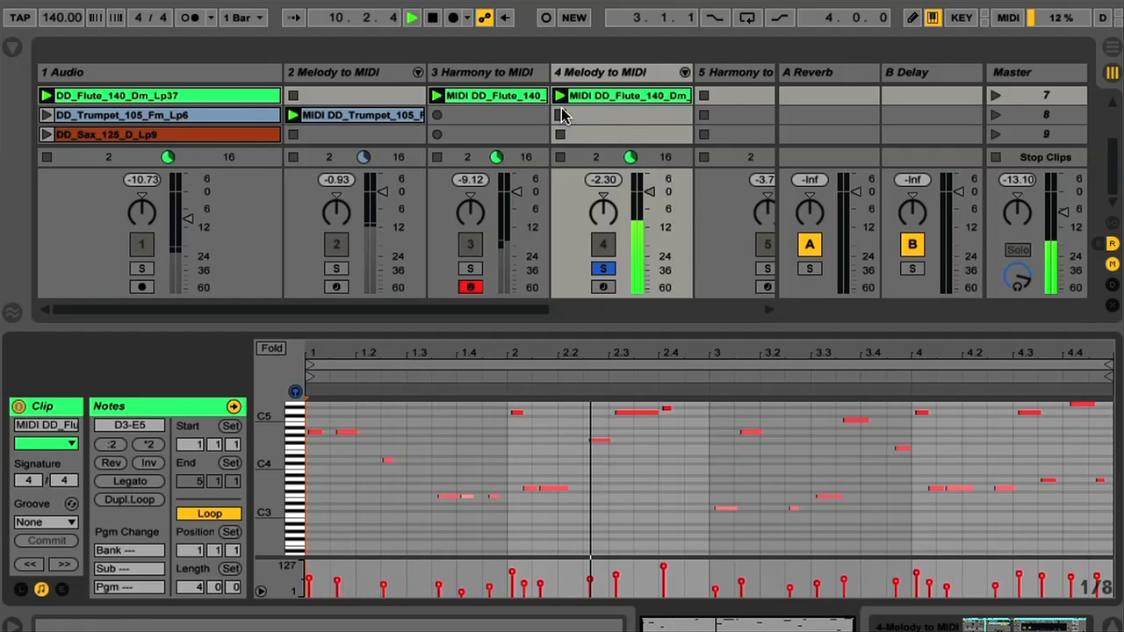
{"action": "left_click", "coordinate": [514, 99]}
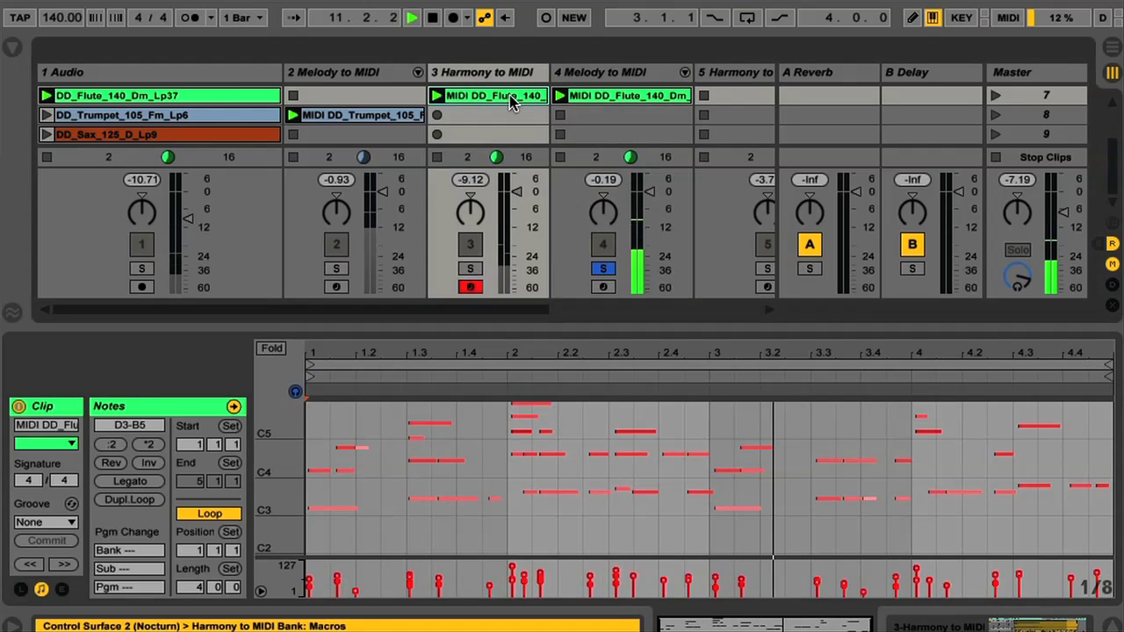
{"action": "left_click", "coordinate": [470, 268]}
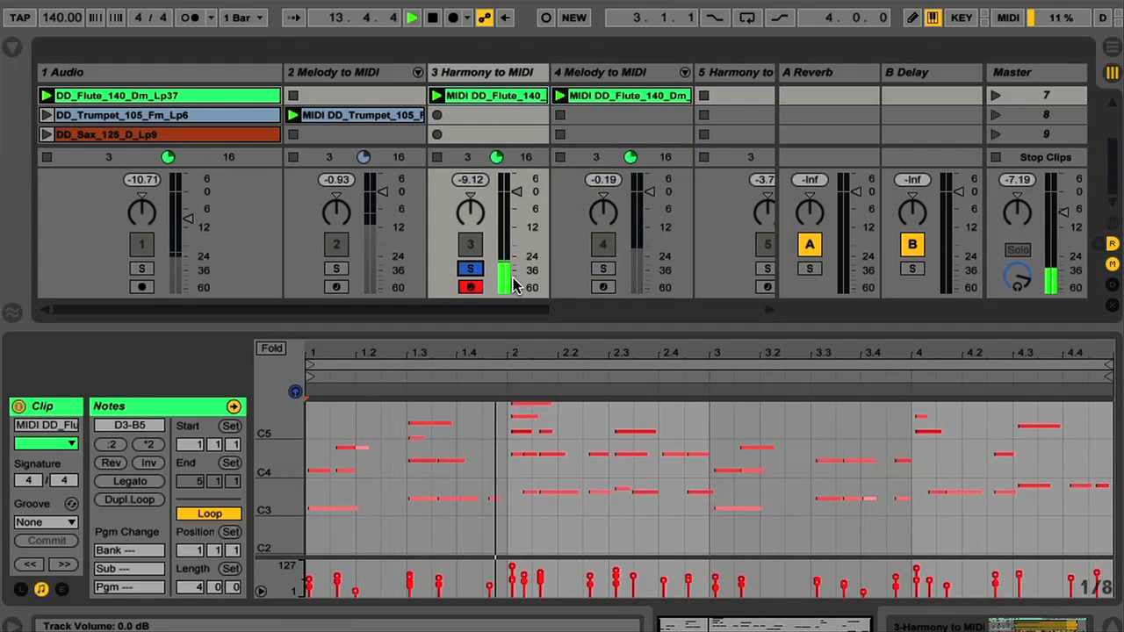
{"action": "left_click", "coordinate": [140, 269], "text": "ctrl"}
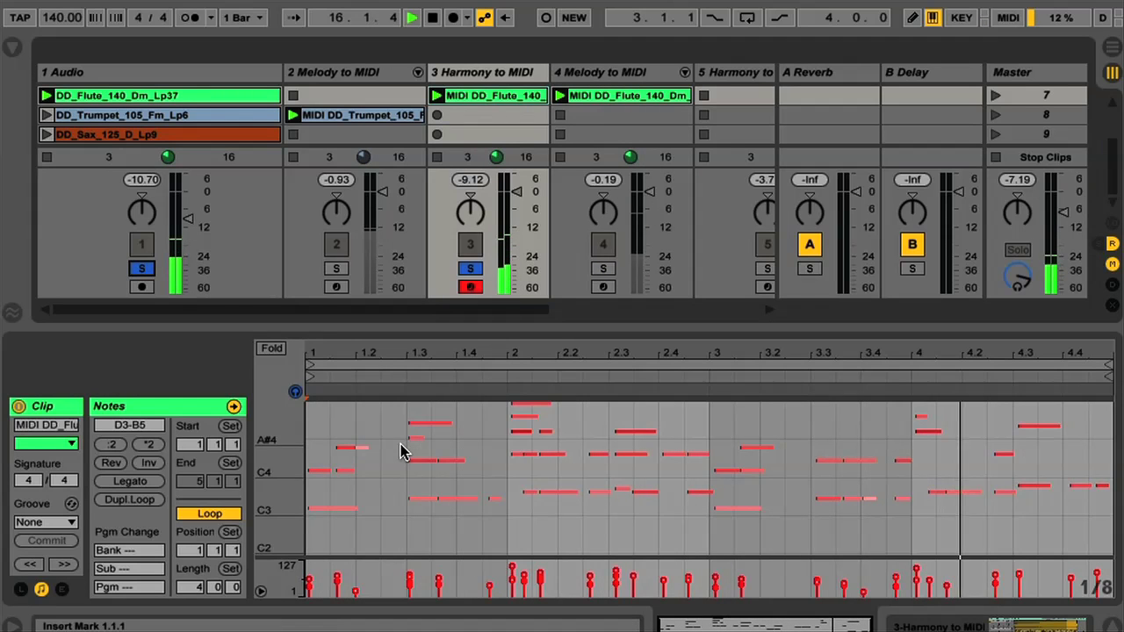
{"action": "left_click_drag", "start_coordinate": [283, 469], "coordinate": [298, 483]}
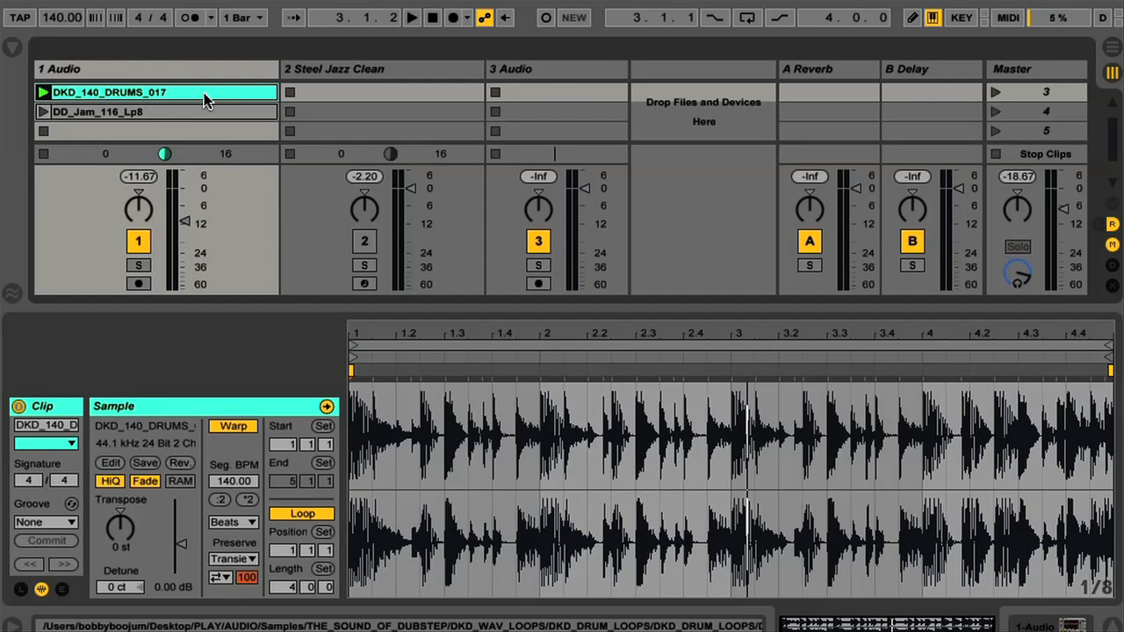
- Audition the DKD_140_DRUMS_017 audio clip and convert its drums to a new MIDI track
{"action": "key", "text": "space"}
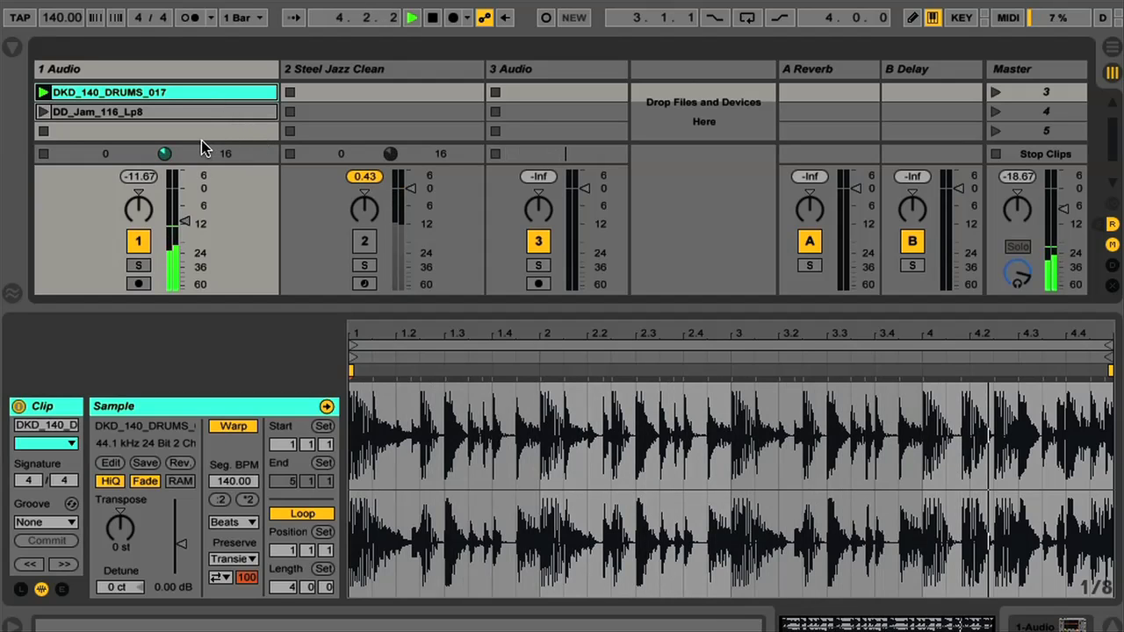
{"action": "key", "text": "space"}
{"action": "right_click", "coordinate": [85, 98]}
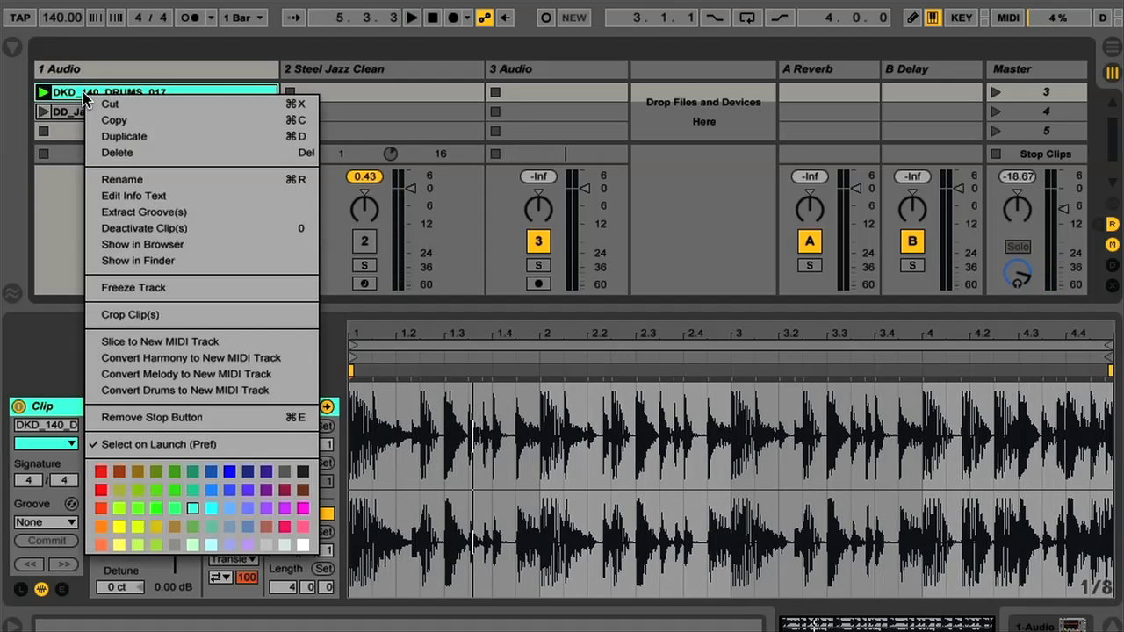
{"action": "left_click", "coordinate": [229, 390]}
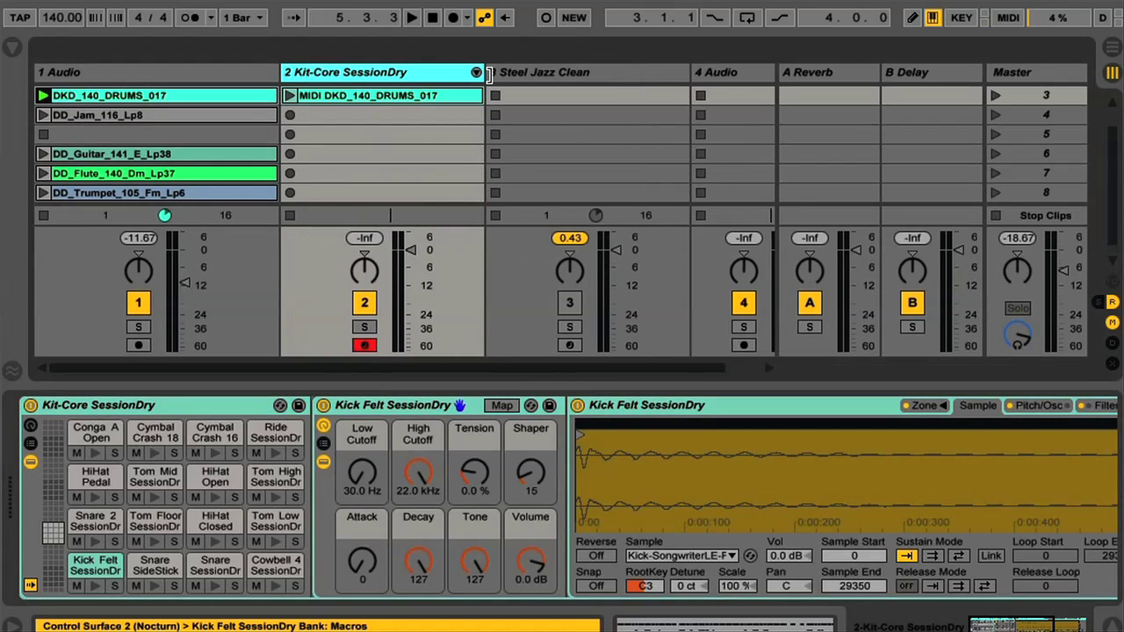
- Open the notes of the converted DKD_140_DRUMS_017 MIDI clip on the Kit-Core SessionDry track
{"action": "left_click", "coordinate": [369, 97]}
{"action": "double_click", "coordinate": [355, 96]}
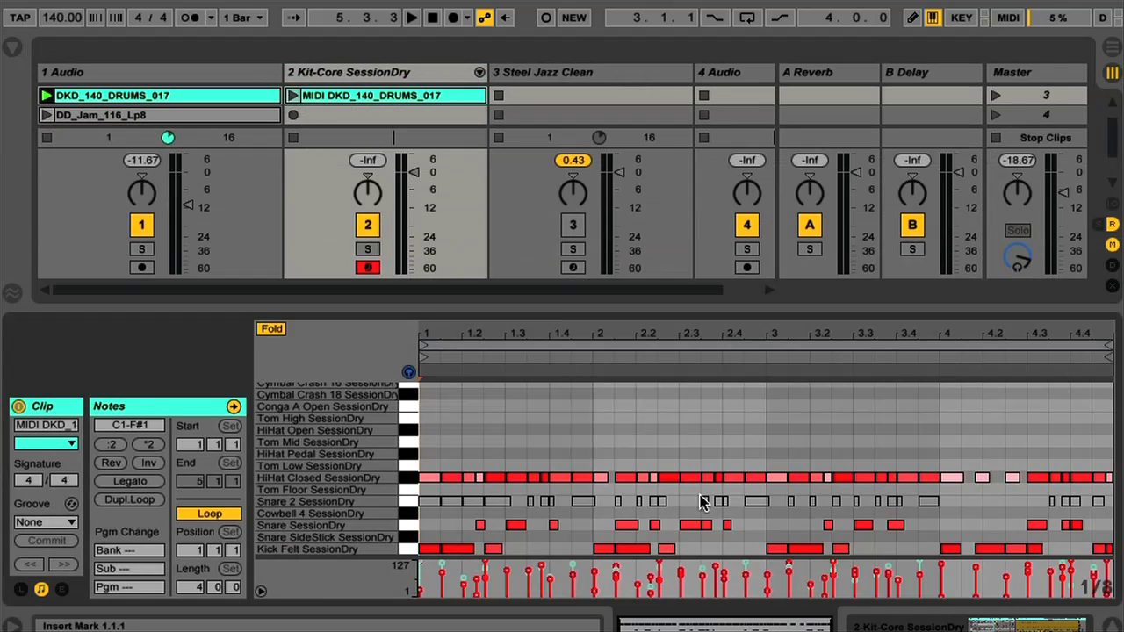
- Launch the MIDI DKD_140_DRUMS_017 clip and solo the Kit-Core SessionDry track
{"action": "left_click", "coordinate": [293, 97]}
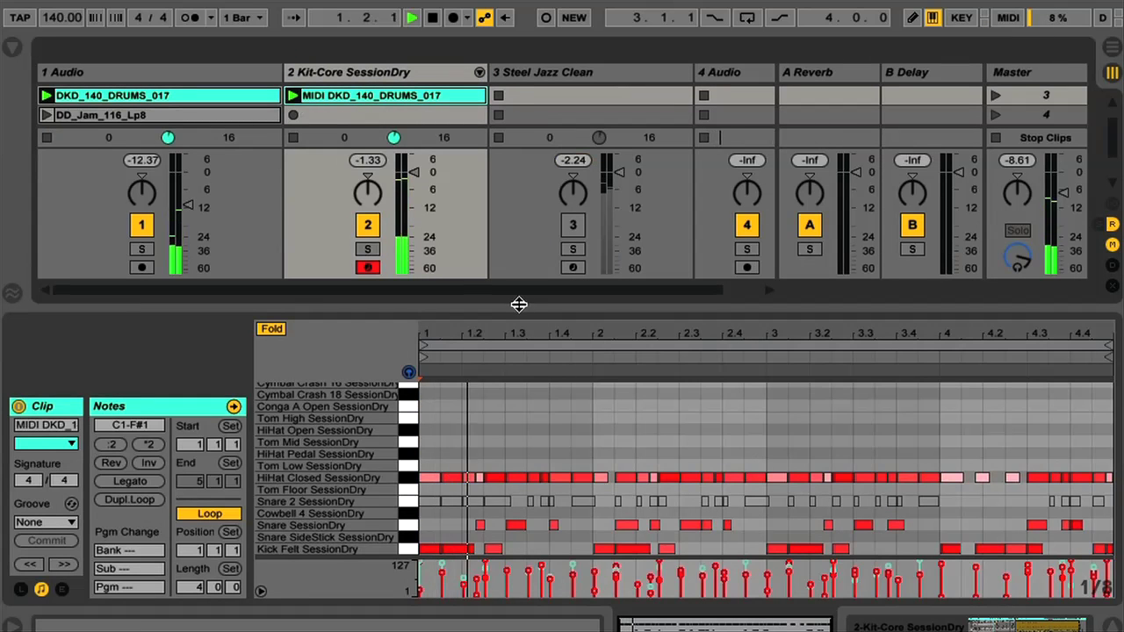
{"action": "left_click", "coordinate": [369, 250]}
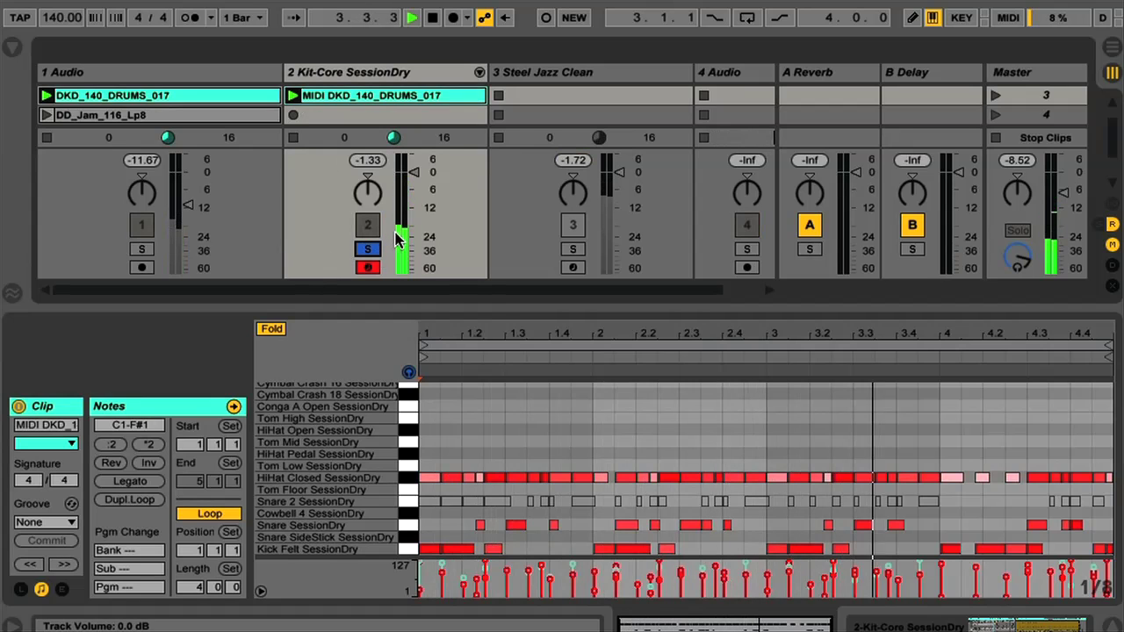
- Hot-swap the kit's Kick Felt pad with Kick_Ludwig (1).wav from the VINTAGE_BREAKS_VOL1 drum hits in the Samples folder
{"action": "left_click", "coordinate": [372, 76]}
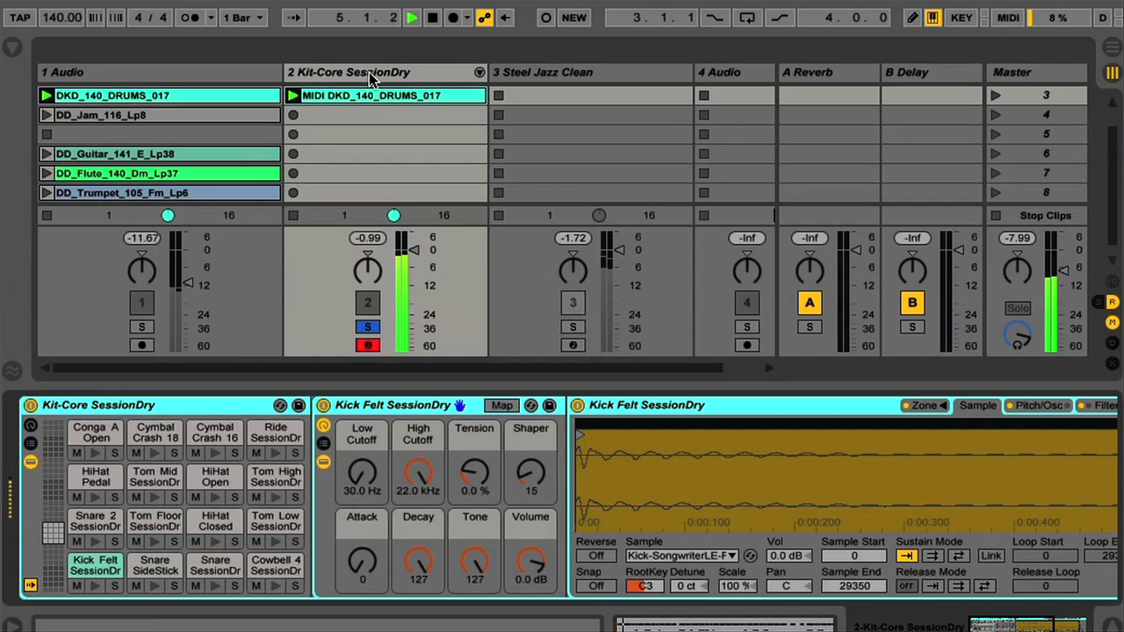
{"action": "left_click", "coordinate": [114, 570]}
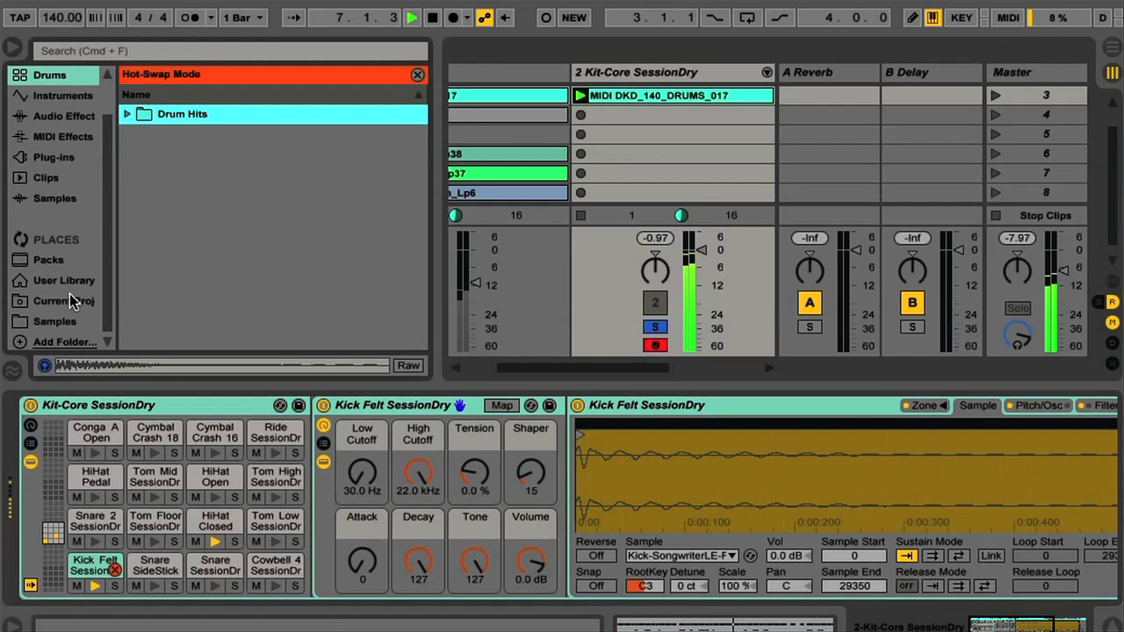
{"action": "left_click", "coordinate": [59, 322]}
{"action": "left_click_drag", "start_coordinate": [414, 146], "coordinate": [421, 224]}
{"action": "left_click", "coordinate": [167, 241]}
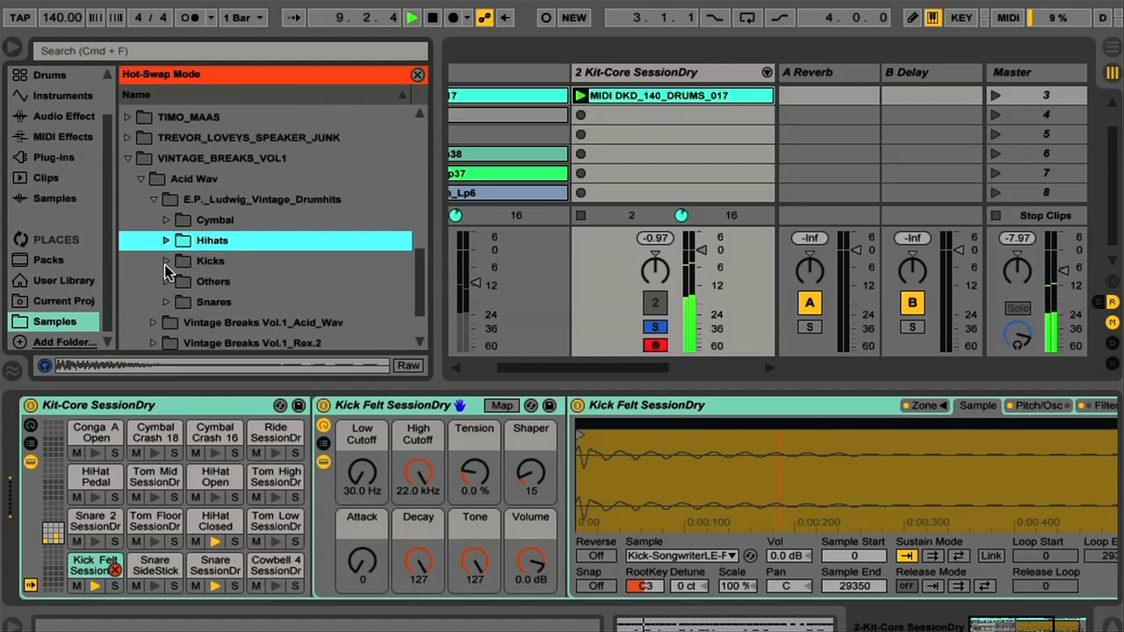
{"action": "left_click", "coordinate": [167, 262]}
{"action": "double_click", "coordinate": [238, 282]}
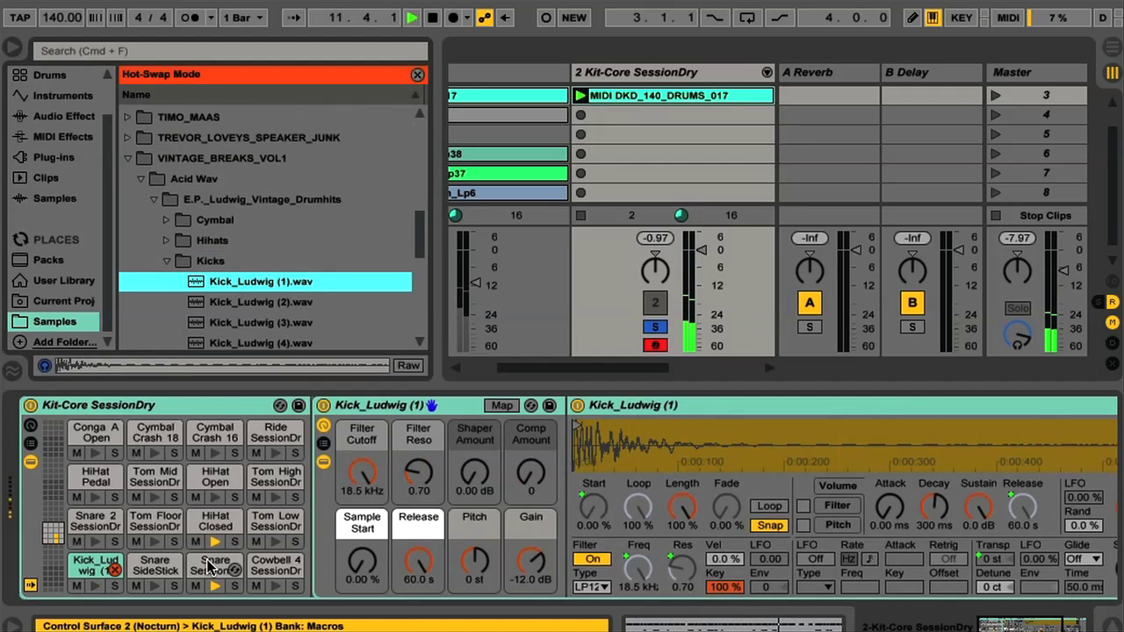
- Replace the Snare SessionDry pad's sound with Snare_Ludwig (1).wav from the Snares folder
{"action": "left_click", "coordinate": [166, 262]}
{"action": "left_click", "coordinate": [167, 302]}
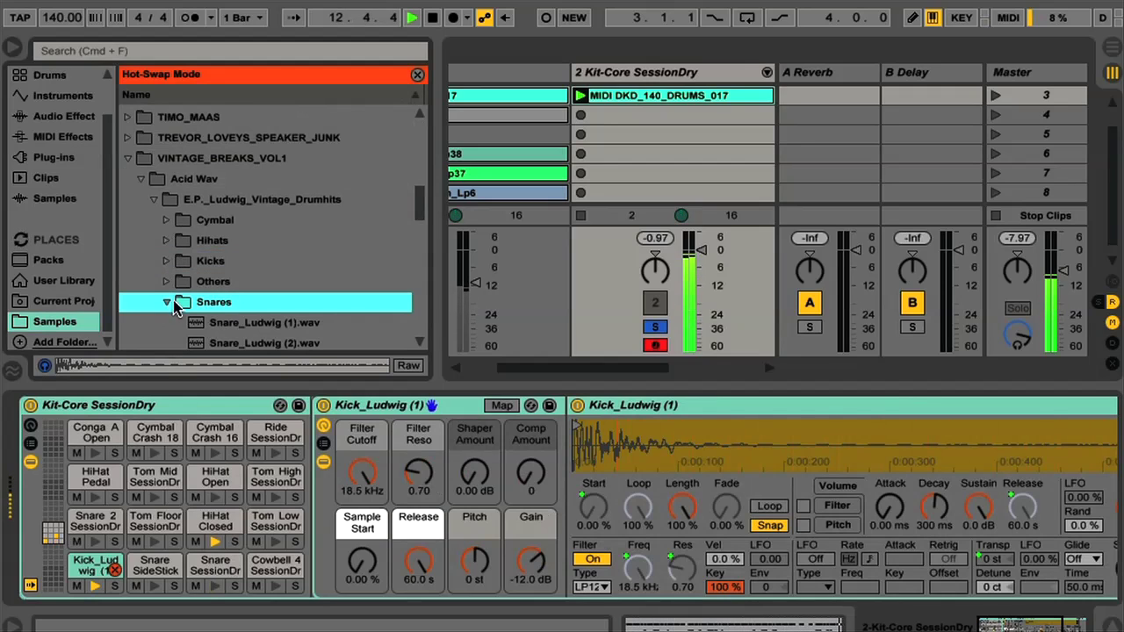
{"action": "left_click", "coordinate": [234, 323]}
{"action": "left_click_drag", "start_coordinate": [209, 562], "coordinate": [211, 564]}
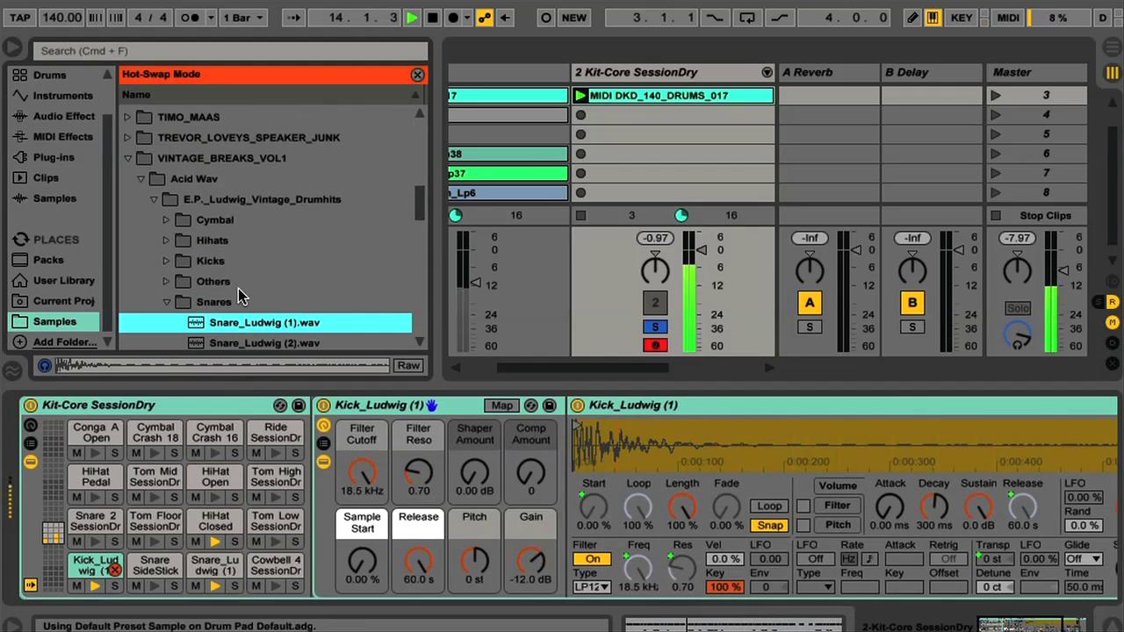
- Replace the HiHat Closed pad's sound with Hihat_Ludwig (1).wav, leave hot-swap mode, and solo the original drum audio track for comparison
{"action": "left_click", "coordinate": [166, 241]}
{"action": "left_click_drag", "start_coordinate": [233, 265], "coordinate": [231, 520]}
{"action": "left_click", "coordinate": [120, 570]}
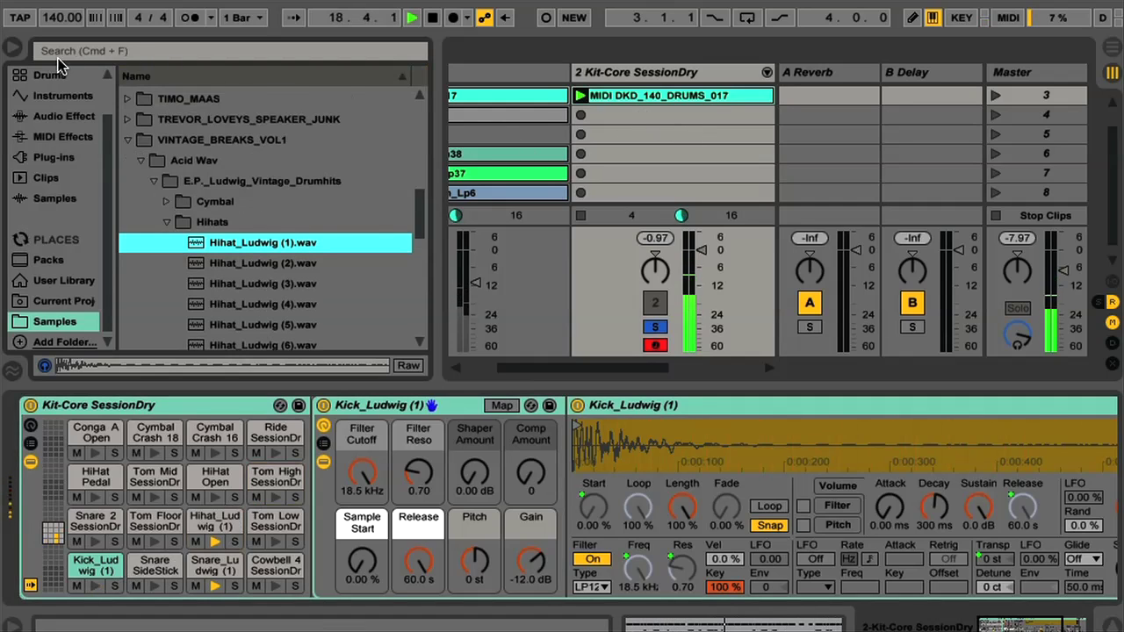
{"action": "left_click", "coordinate": [14, 47]}
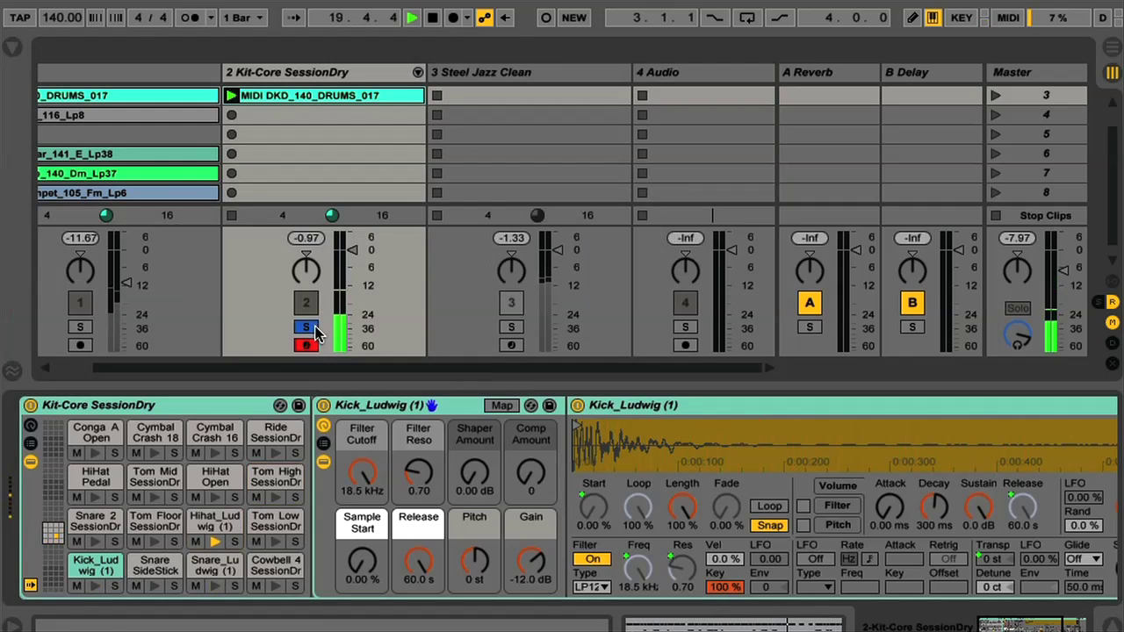
{"action": "left_click", "coordinate": [79, 327]}
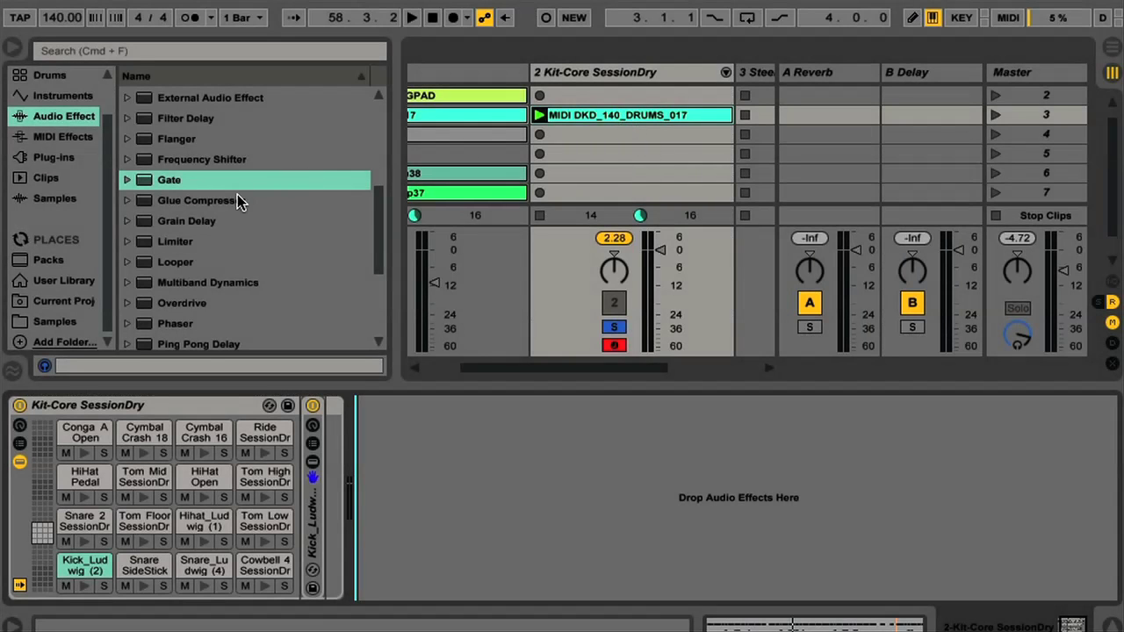
- Add a Glue Compressor to the Kit-Core SessionDry track with threshold -24.1 dB, makeup 10.0 dB, attack .01 and release .1
{"action": "double_click", "coordinate": [238, 201]}
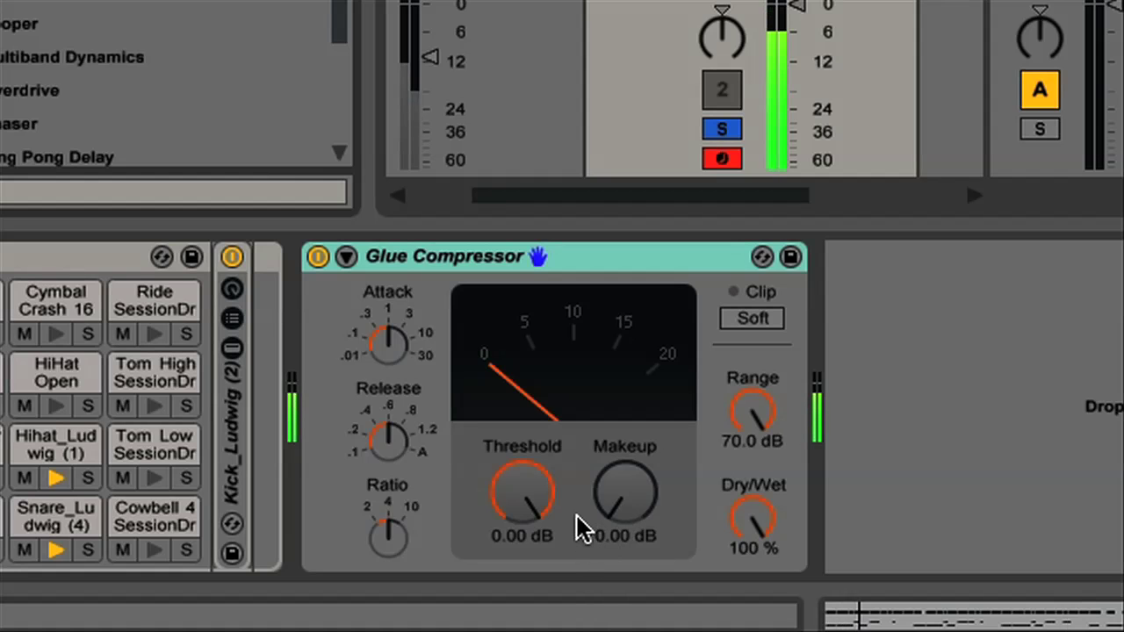
{"action": "left_click_drag", "start_coordinate": [522, 491], "coordinate": [523, 587]}
{"action": "mouse_move", "coordinate": [594, 519]}
{"action": "left_mouse_down"}
{"action": "mouse_move", "coordinate": [594, 472]}
{"action": "mouse_move", "coordinate": [609, 514]}
{"action": "left_mouse_up"}
{"action": "left_click_drag", "start_coordinate": [389, 339], "coordinate": [407, 359]}
{"action": "left_click_drag", "start_coordinate": [394, 453], "coordinate": [394, 479]}
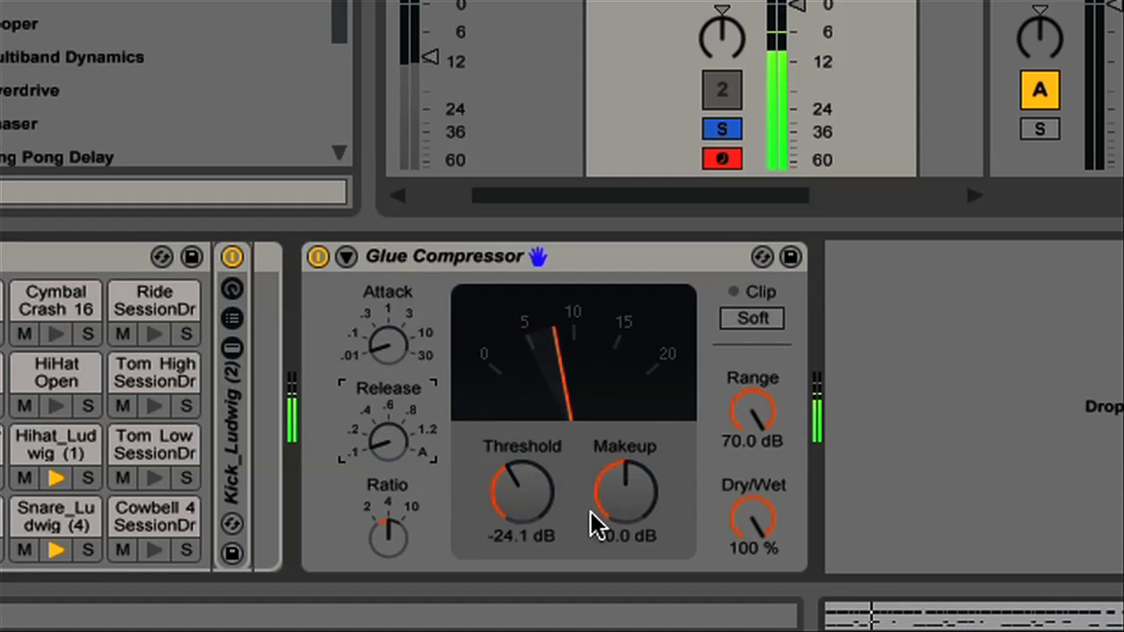
- Set the Glue Compressor's threshold to -30.8 dB and makeup to 15.4 dB, and compare the drums with the compressor bypassed and active
{"action": "left_click_drag", "start_coordinate": [526, 509], "coordinate": [527, 527]}
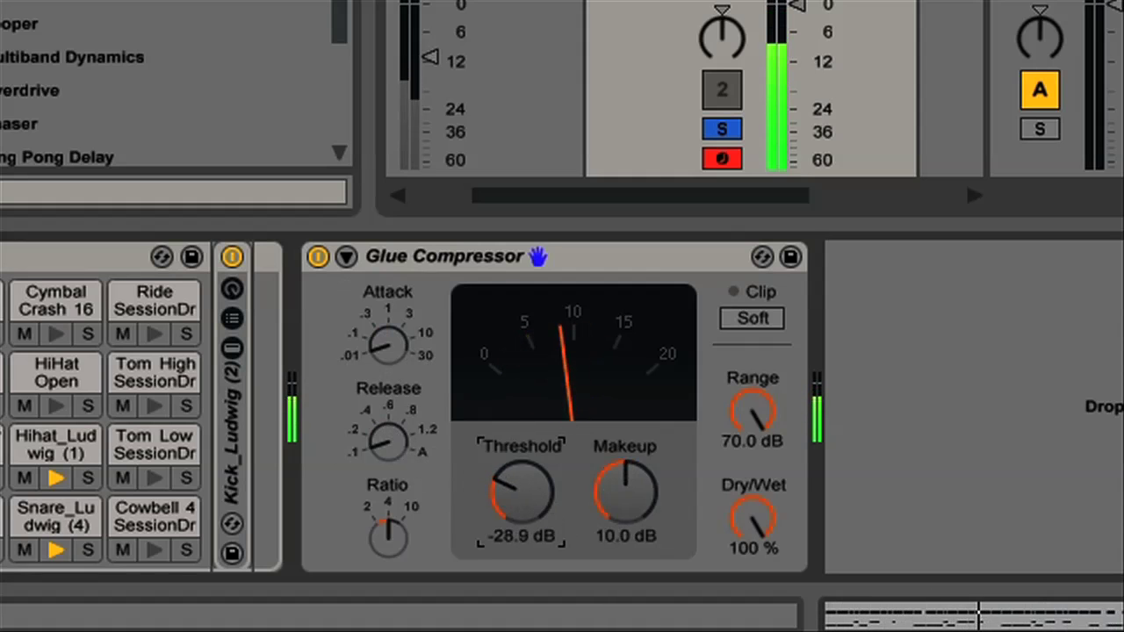
{"action": "left_click", "coordinate": [625, 493]}
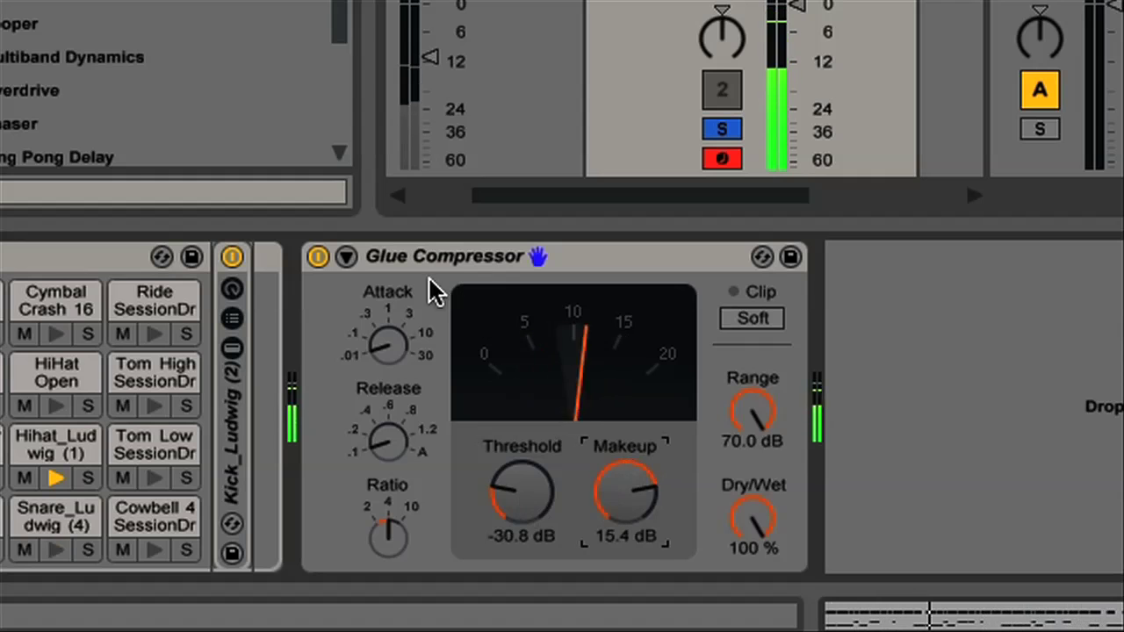
{"action": "left_click", "coordinate": [318, 257]}
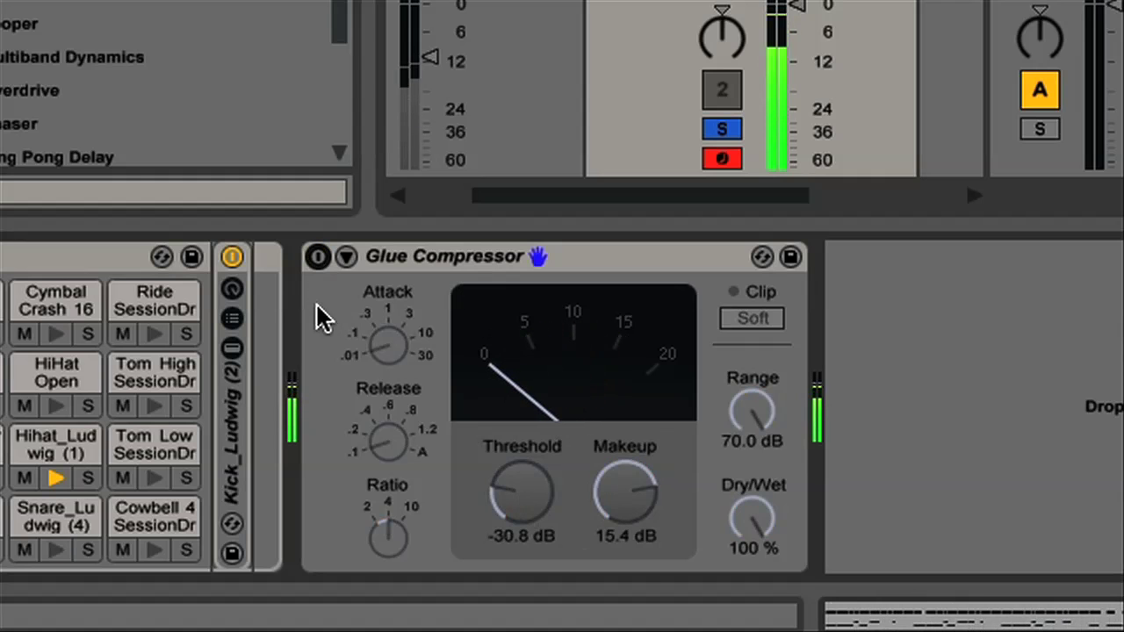
{"action": "left_click", "coordinate": [318, 256]}
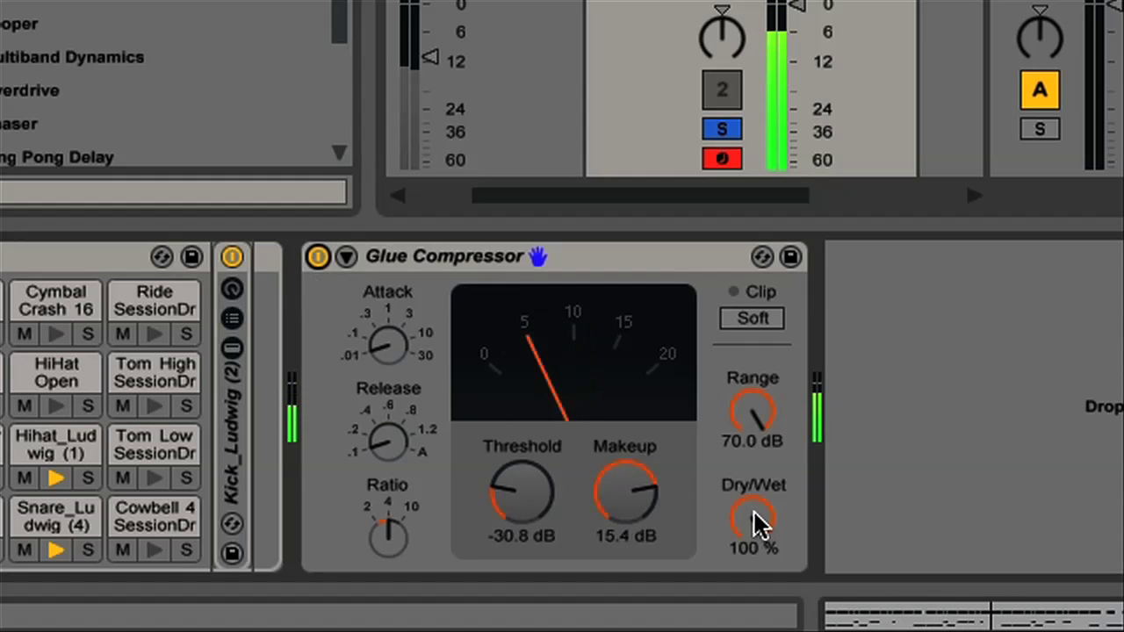
- Set the Glue Compressor's Dry/Wet to 50 % and makeup to 17.1 dB, and compare the drums with it bypassed and active
{"action": "left_click_drag", "start_coordinate": [754, 517], "coordinate": [754, 549]}
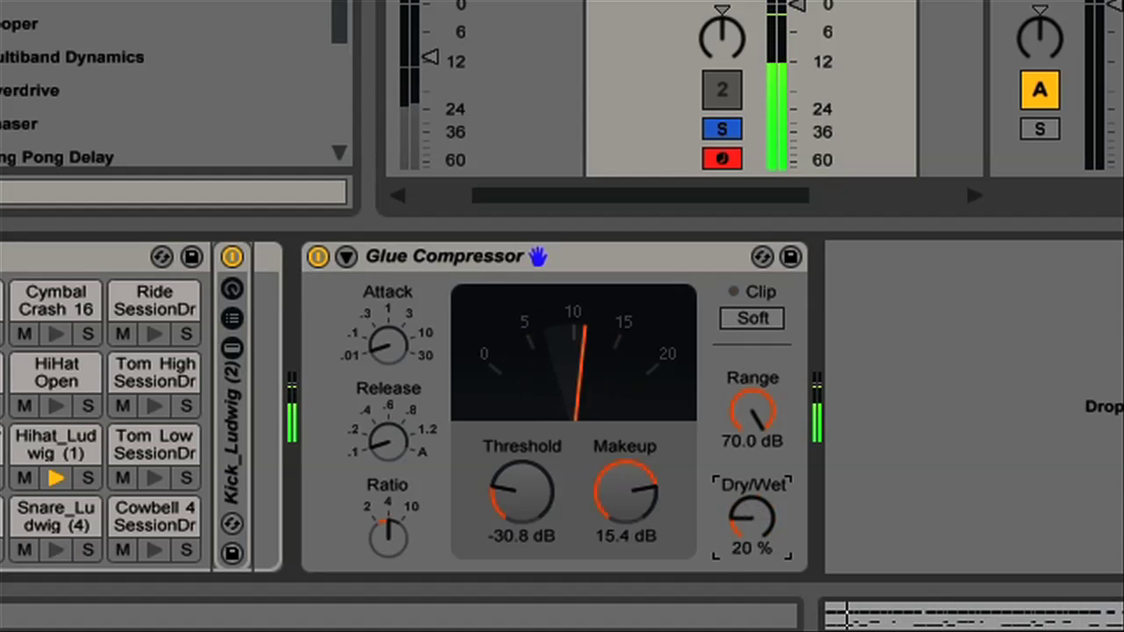
{"action": "left_click", "coordinate": [625, 493]}
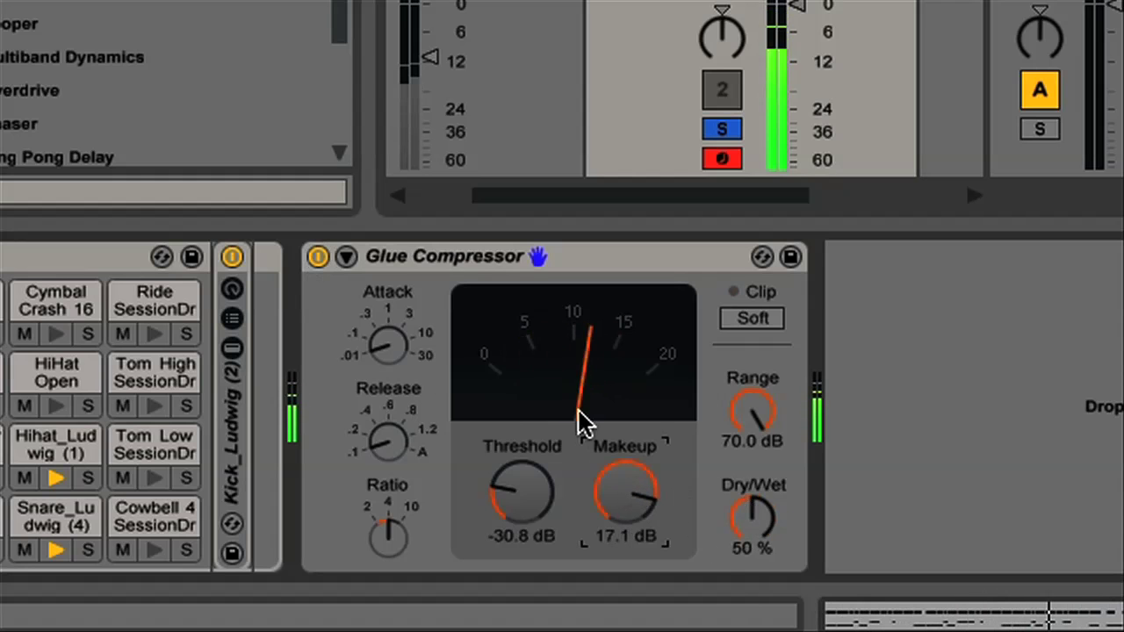
{"action": "left_click", "coordinate": [318, 257]}
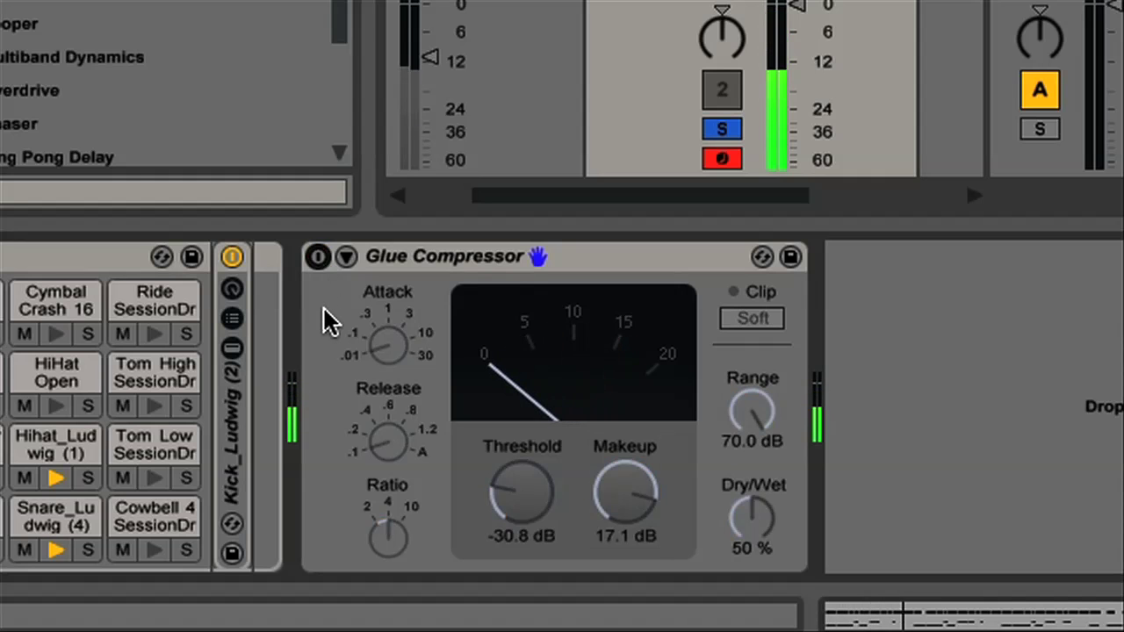
{"action": "left_click", "coordinate": [319, 258]}
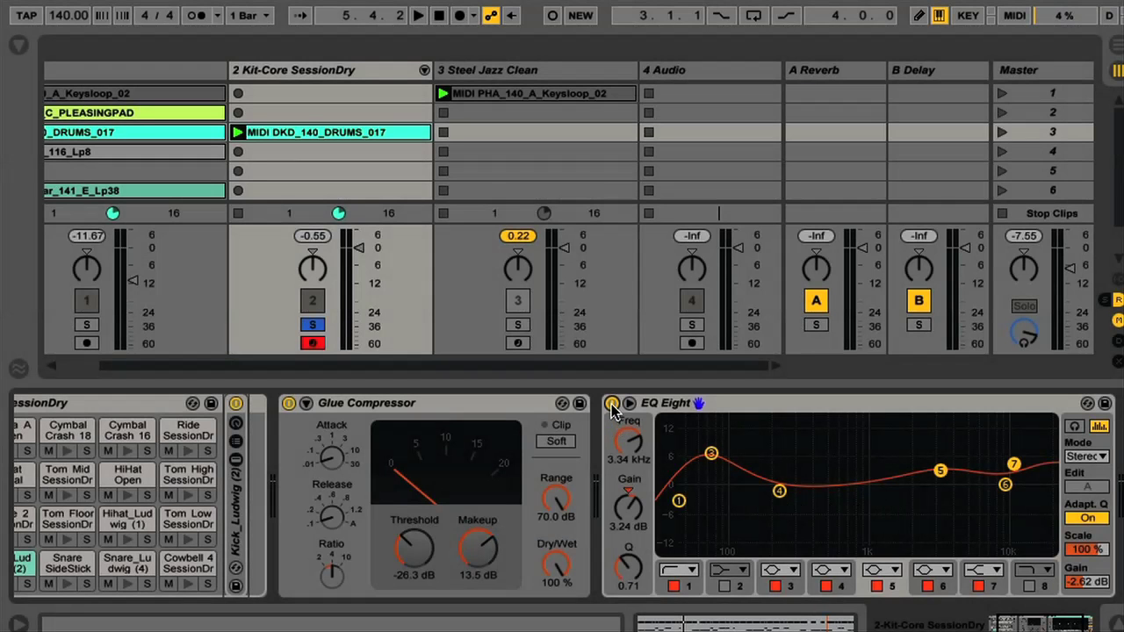
- Play the drums with EQ Eight bypassed and with it active to compare the sound
{"action": "left_click", "coordinate": [612, 404]}
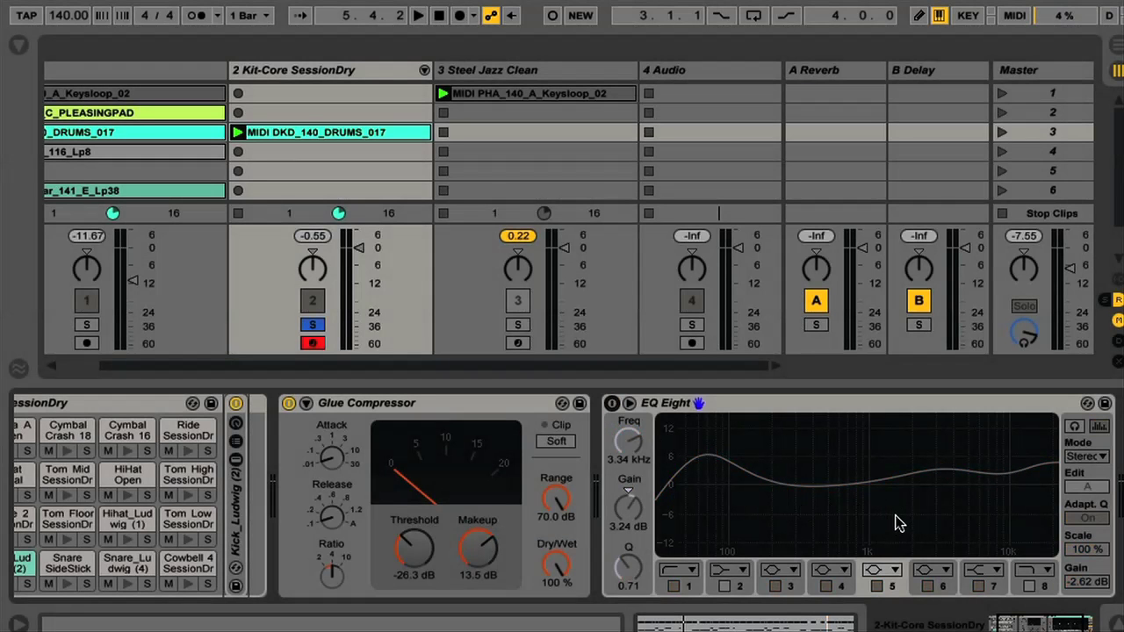
{"action": "key", "text": "space"}
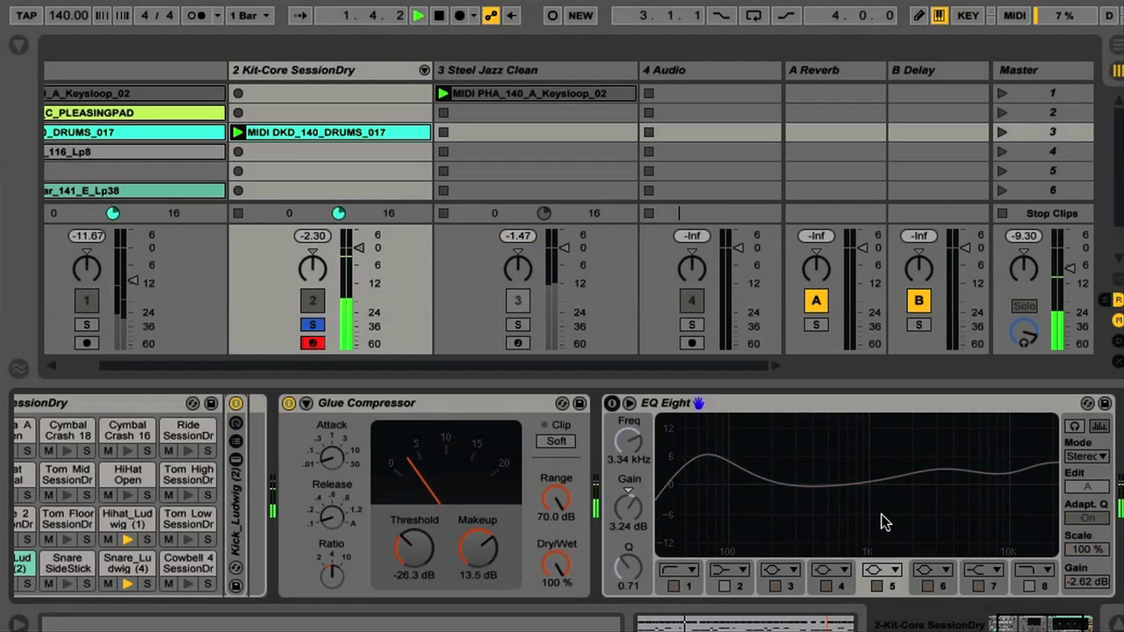
{"action": "left_click", "coordinate": [612, 405]}
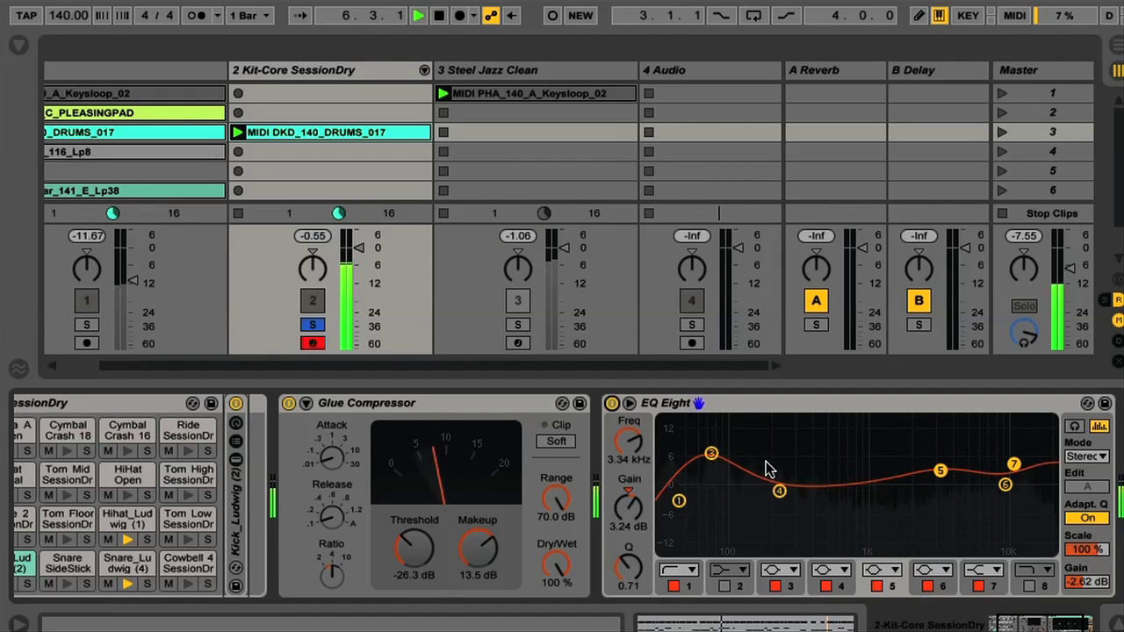
- Expand EQ Eight's display and enlarge it to examine the drum spectrum and filter curve
{"action": "left_click", "coordinate": [630, 404]}
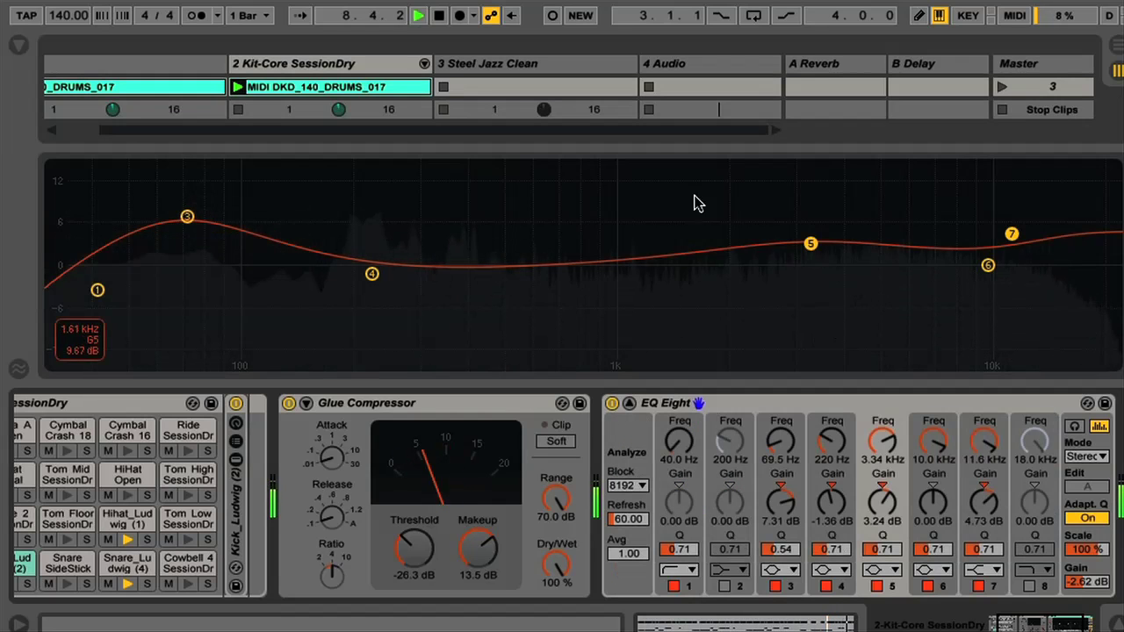
{"action": "left_click_drag", "start_coordinate": [673, 143], "coordinate": [667, 67]}
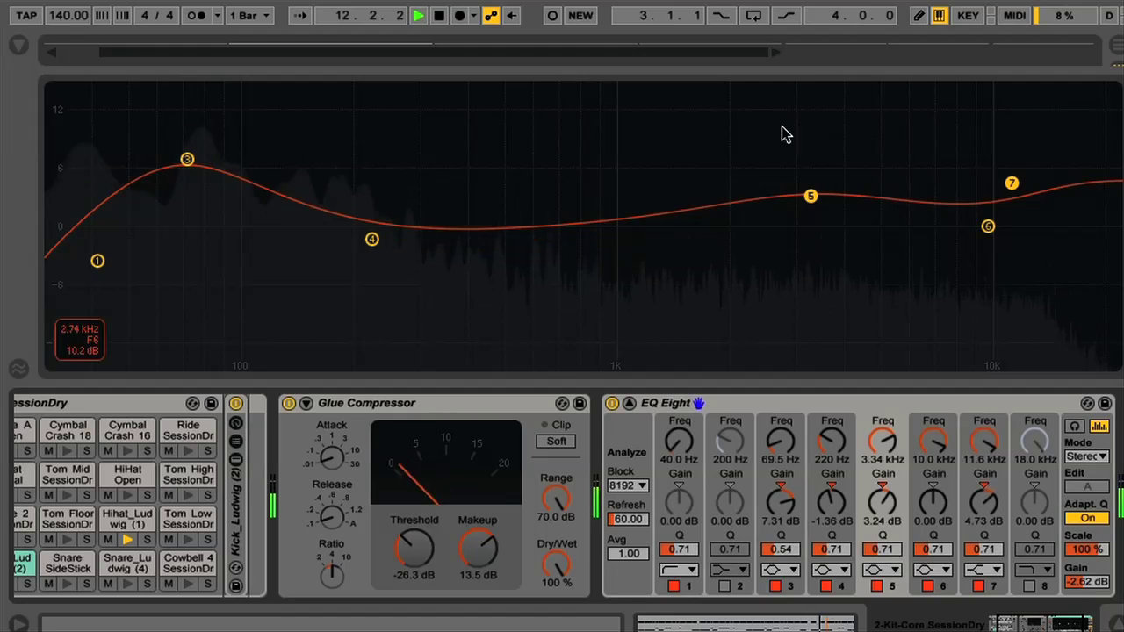
{"action": "left_click_drag", "start_coordinate": [735, 129], "coordinate": [1034, 207]}
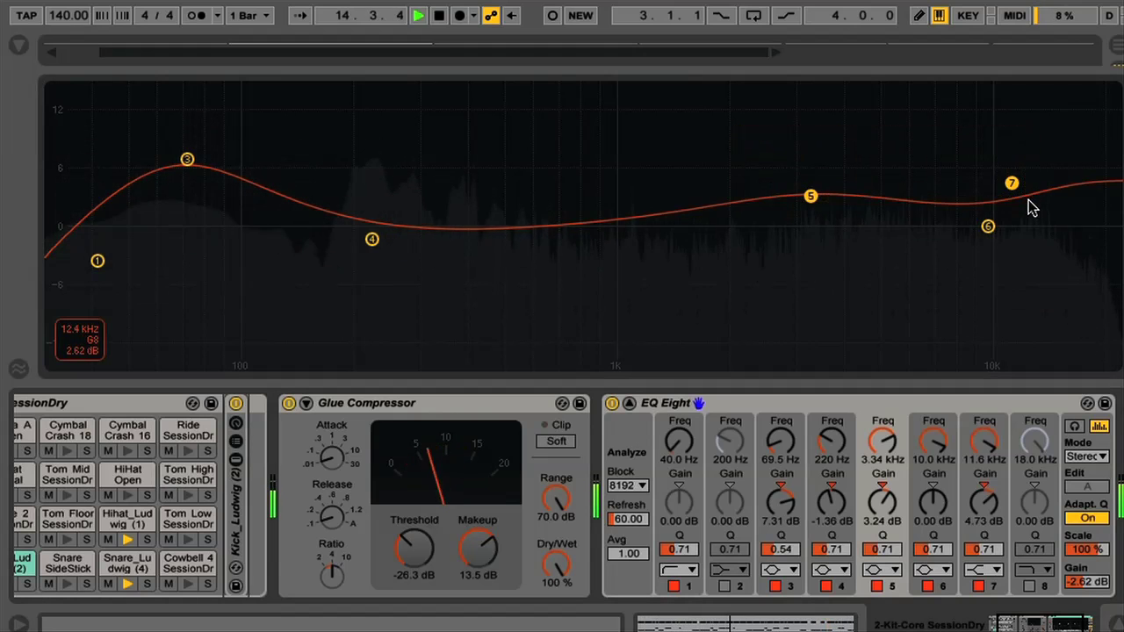
- Set EQ Eight's band 5 to 3.25 kHz and 3.08 dB, band 7 to 11.3 kHz and 4.57 dB, and band 1 to the x4 low cut
{"action": "mouse_move", "coordinate": [811, 196]}
{"action": "left_mouse_down"}
{"action": "mouse_move", "coordinate": [809, 210]}
{"action": "mouse_move", "coordinate": [804, 198]}
{"action": "left_mouse_up"}
{"action": "left_click", "coordinate": [689, 577]}
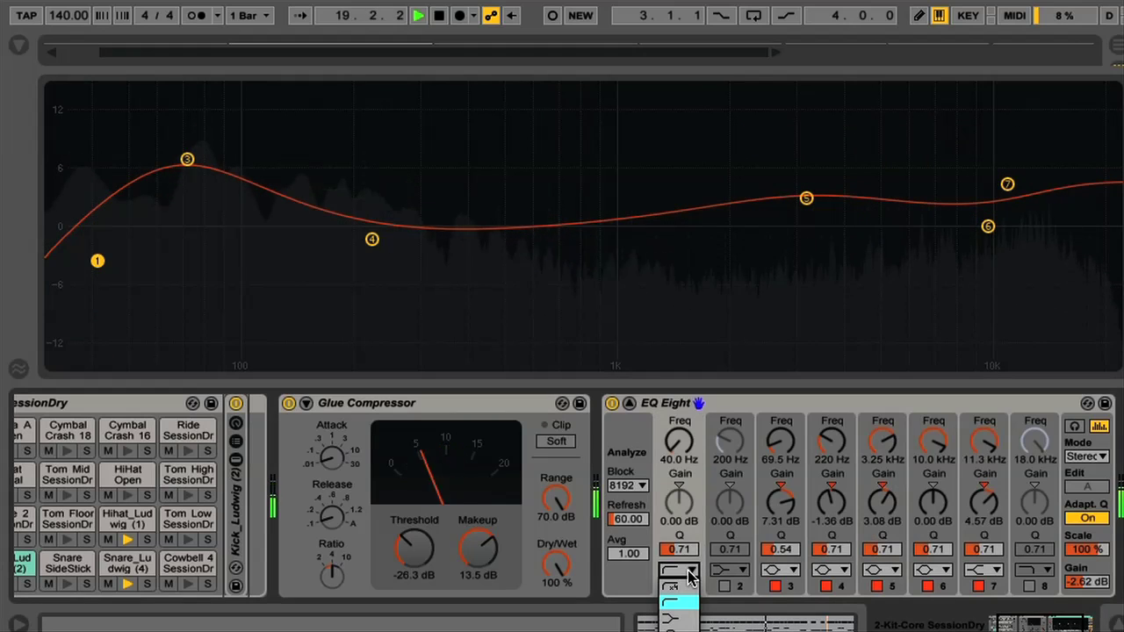
{"action": "left_click", "coordinate": [690, 591]}
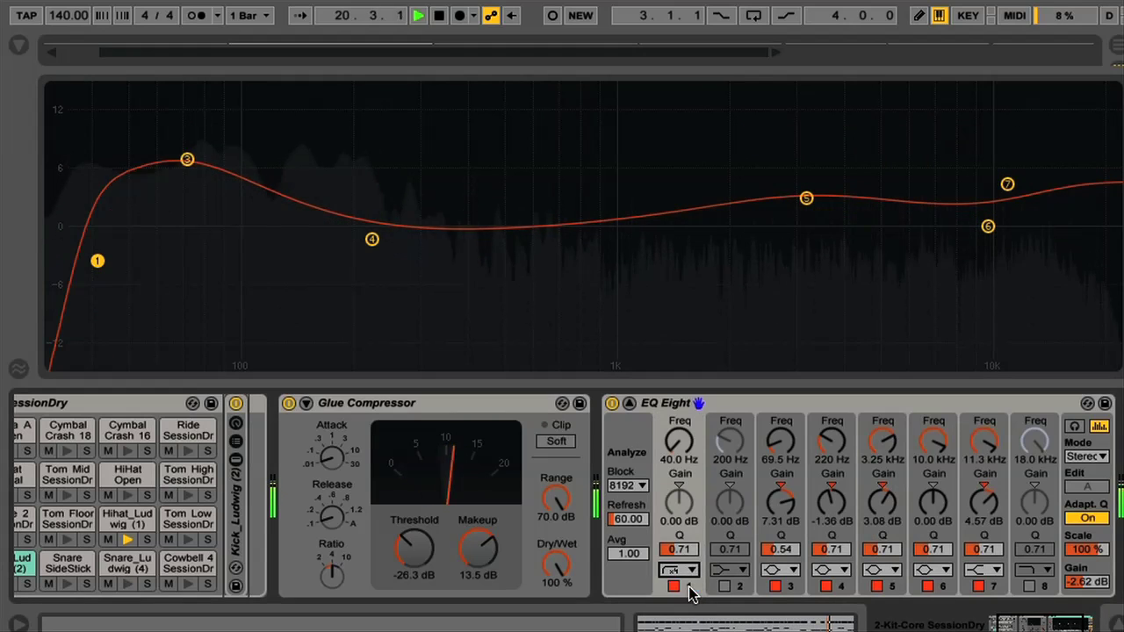
{"action": "mouse_move", "coordinate": [680, 444]}
{"action": "left_mouse_down"}
{"action": "mouse_move", "coordinate": [680, 352]}
{"action": "mouse_move", "coordinate": [680, 443]}
{"action": "left_mouse_up"}
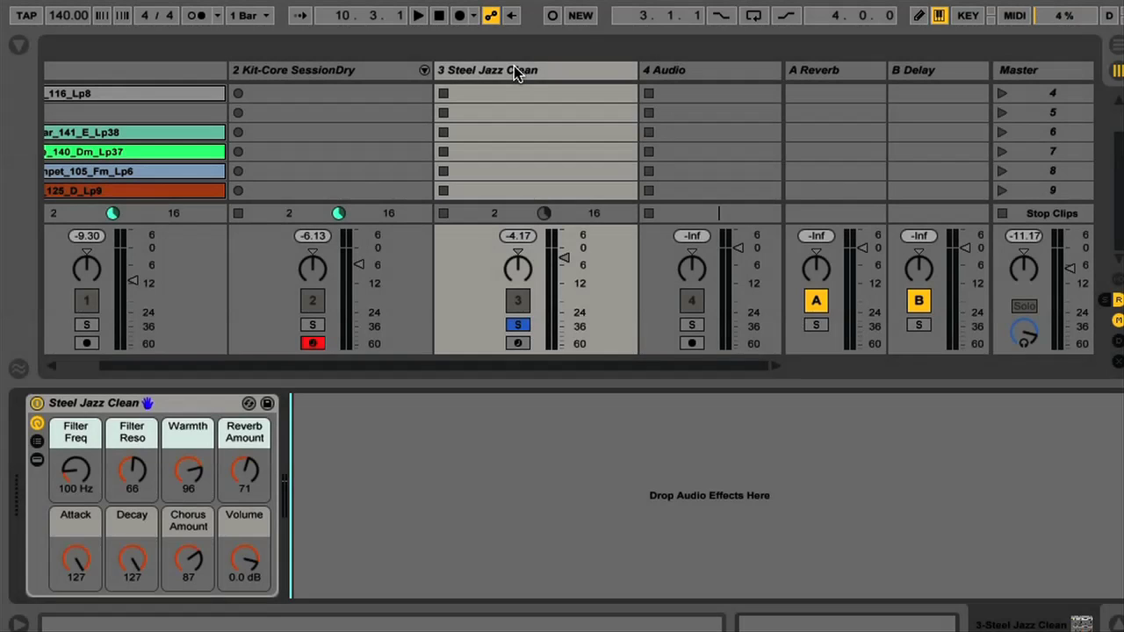
- Add a Compressor audio effect to the Steel Jazz Clean track
{"action": "left_click", "coordinate": [513, 70]}
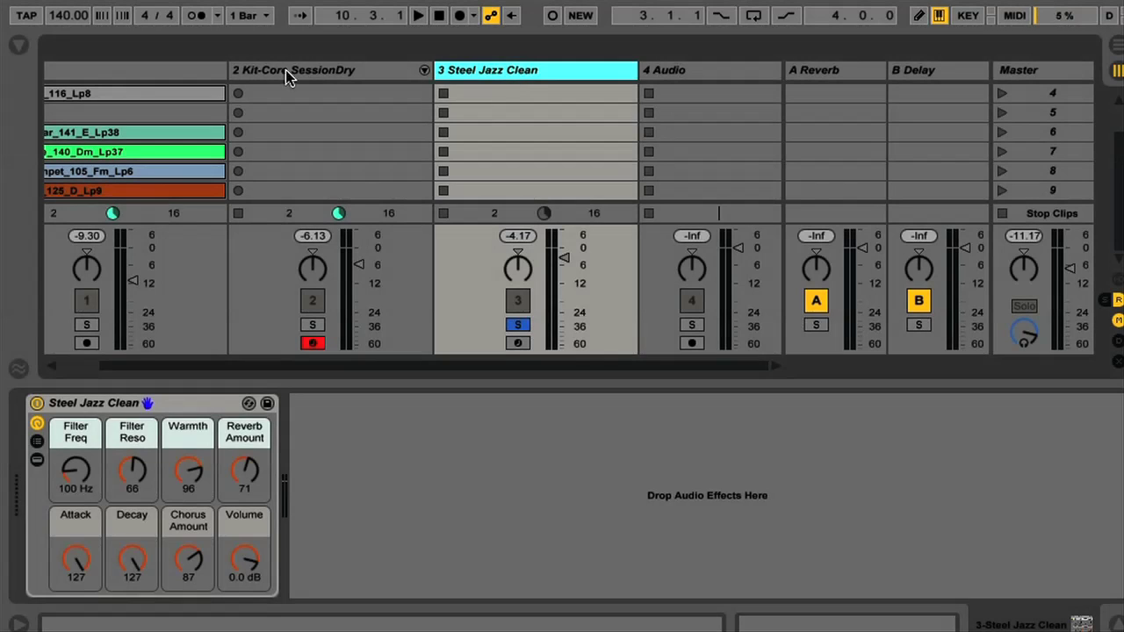
{"action": "left_click", "coordinate": [20, 48]}
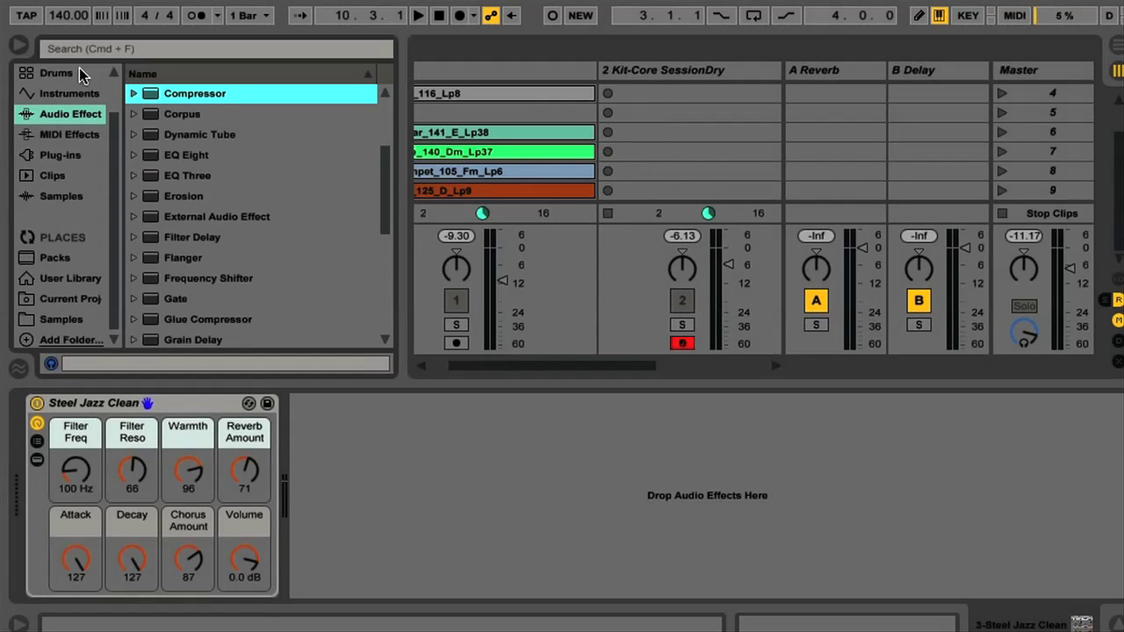
{"action": "double_click", "coordinate": [191, 97]}
{"action": "left_click", "coordinate": [24, 51]}
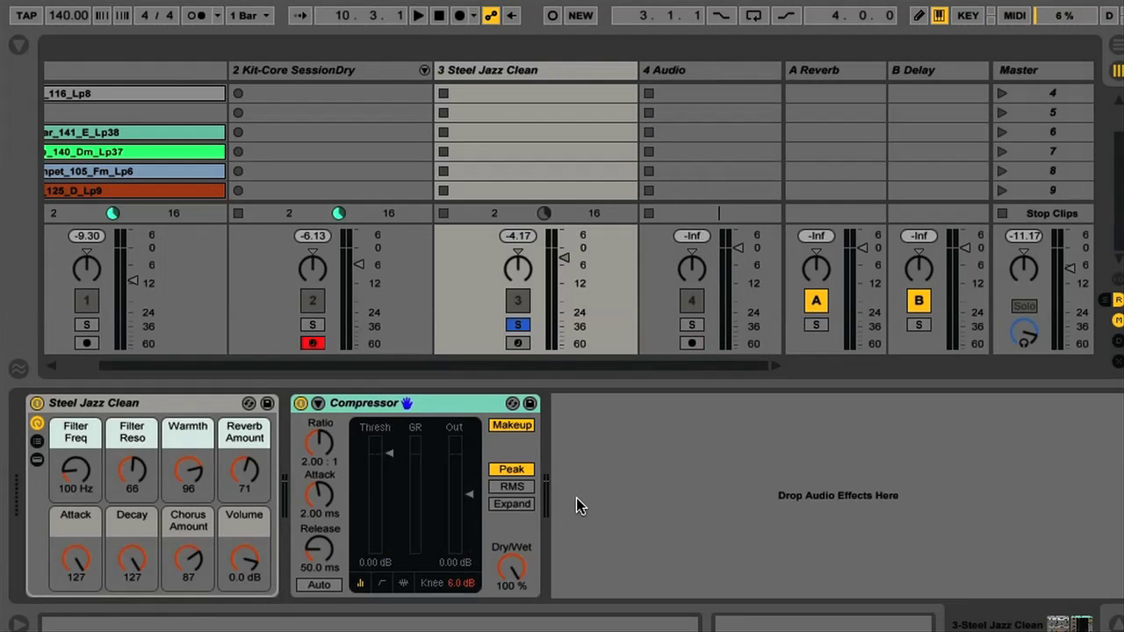
- Enable the Compressor's sidechain on Steel Jazz Clean with 2-Kit-Core SessionDry's Kick Ludwig (2) Pre FX as the input
{"action": "left_click", "coordinate": [318, 403]}
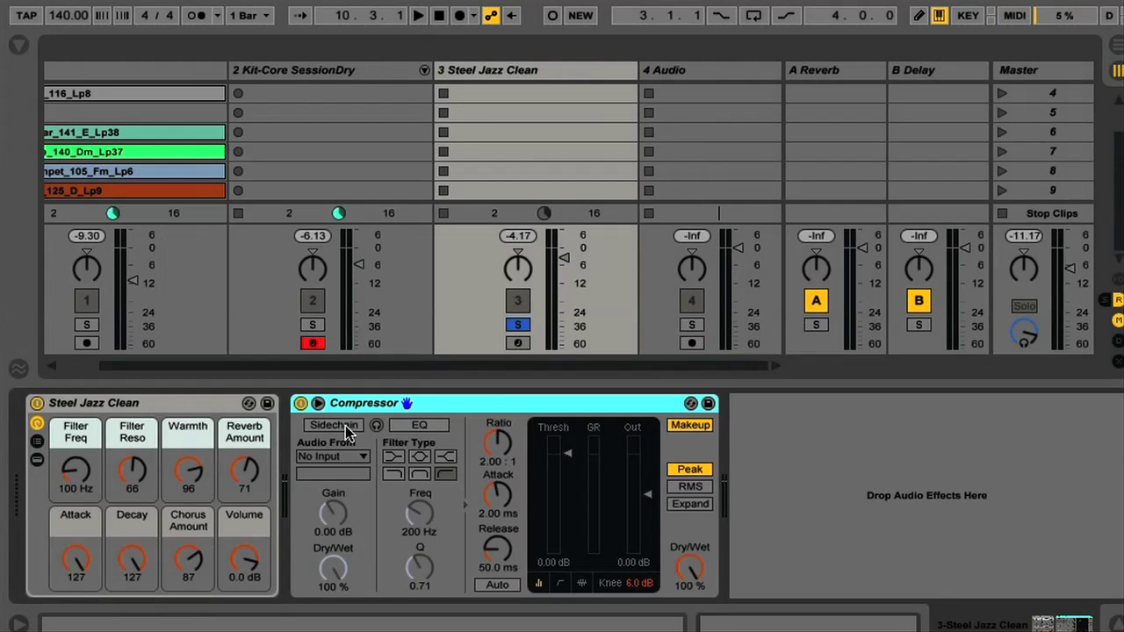
{"action": "left_click", "coordinate": [335, 426]}
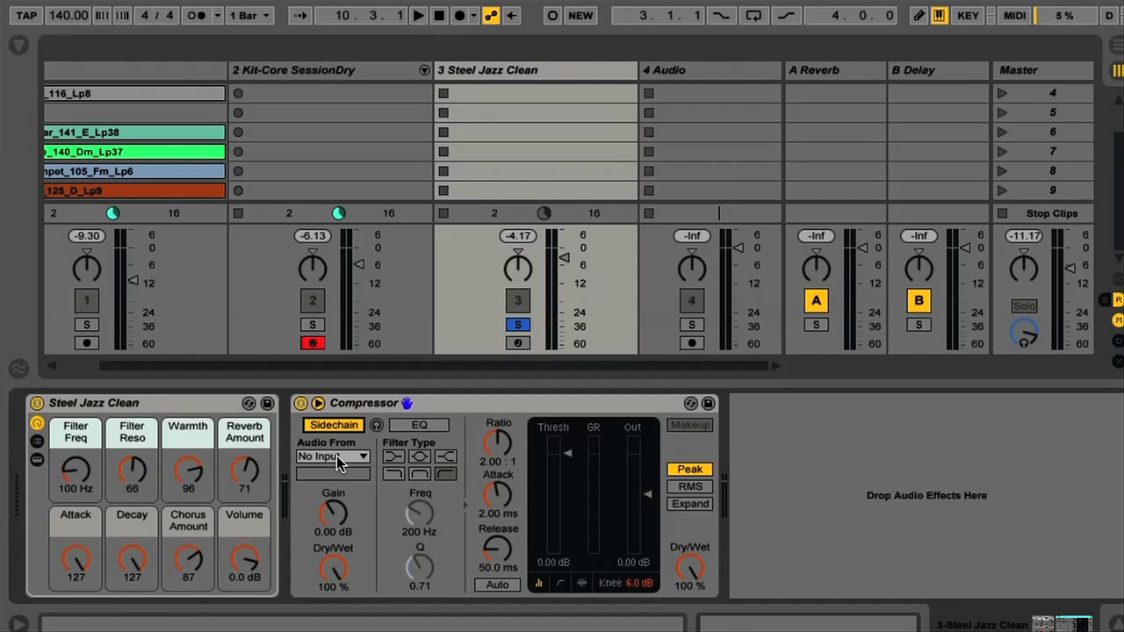
{"action": "left_click", "coordinate": [336, 456]}
{"action": "left_click", "coordinate": [355, 490]}
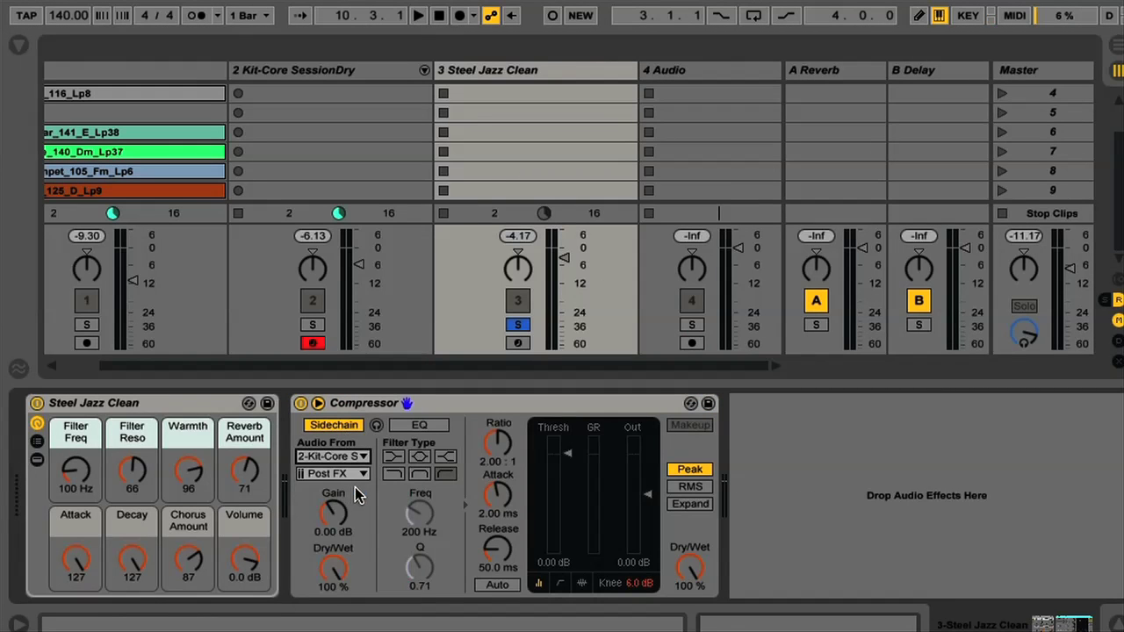
{"action": "left_click", "coordinate": [339, 483]}
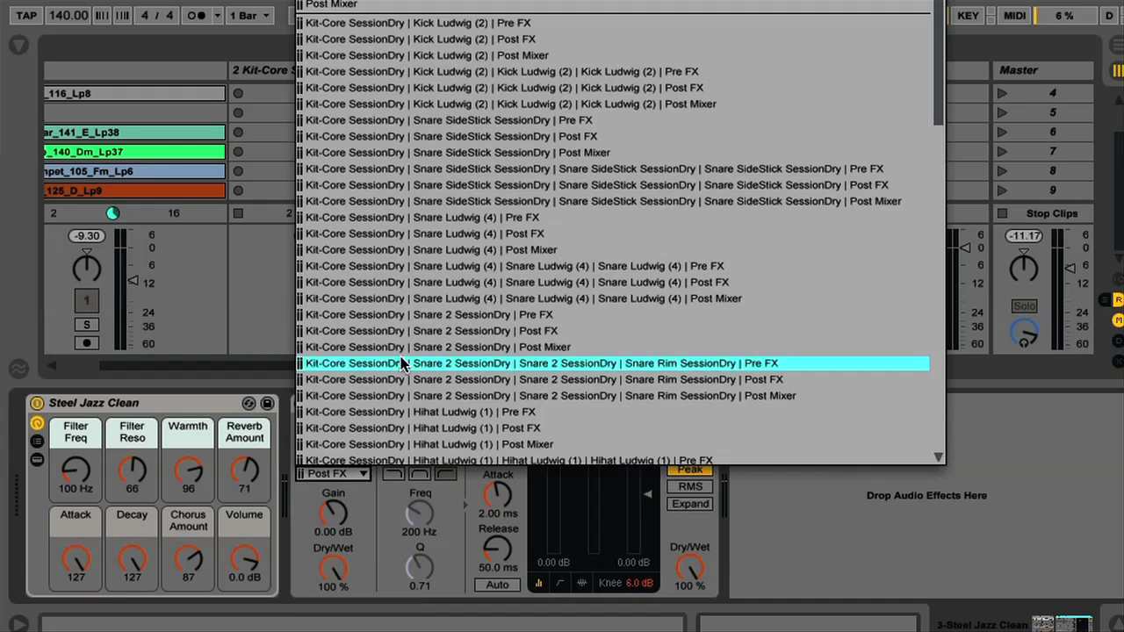
{"action": "left_click", "coordinate": [468, 33]}
- During playback, set the Compressor's ratio to 3.50:1 and threshold to -28.0 dB, switching its display to the activity view
{"action": "key", "text": "space"}
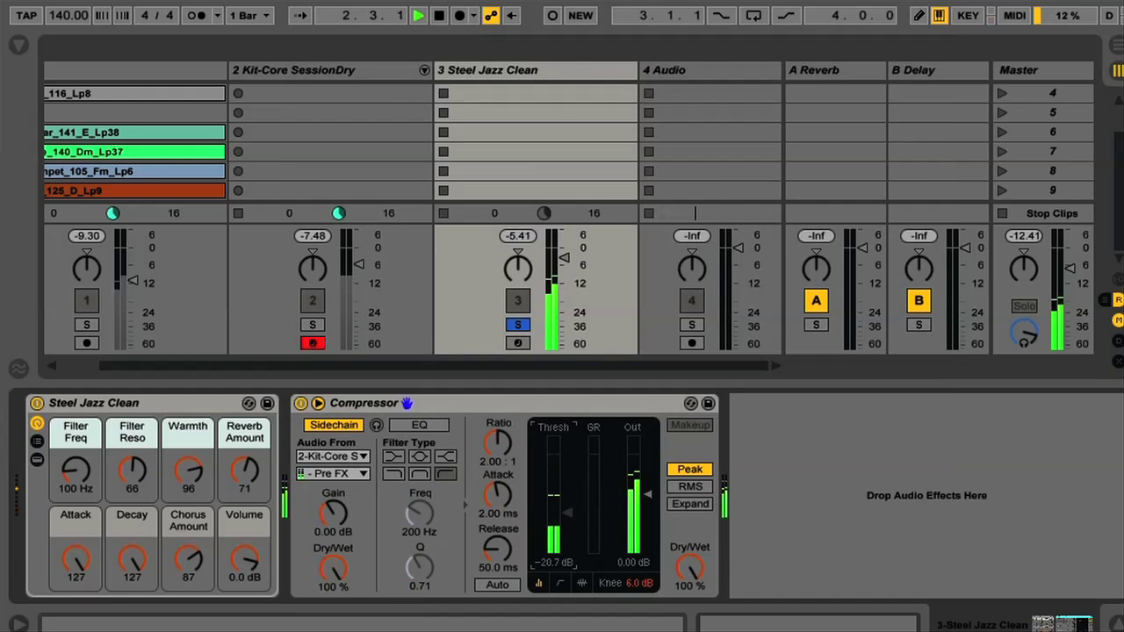
{"action": "left_click_drag", "start_coordinate": [505, 436], "coordinate": [521, 457]}
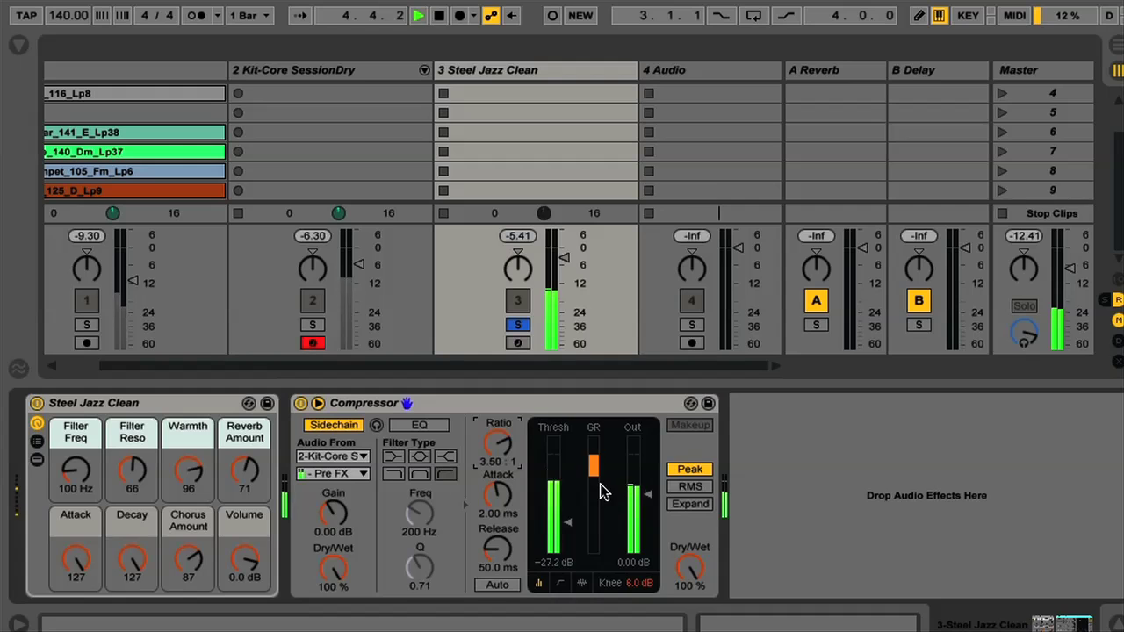
{"action": "left_click", "coordinate": [580, 583]}
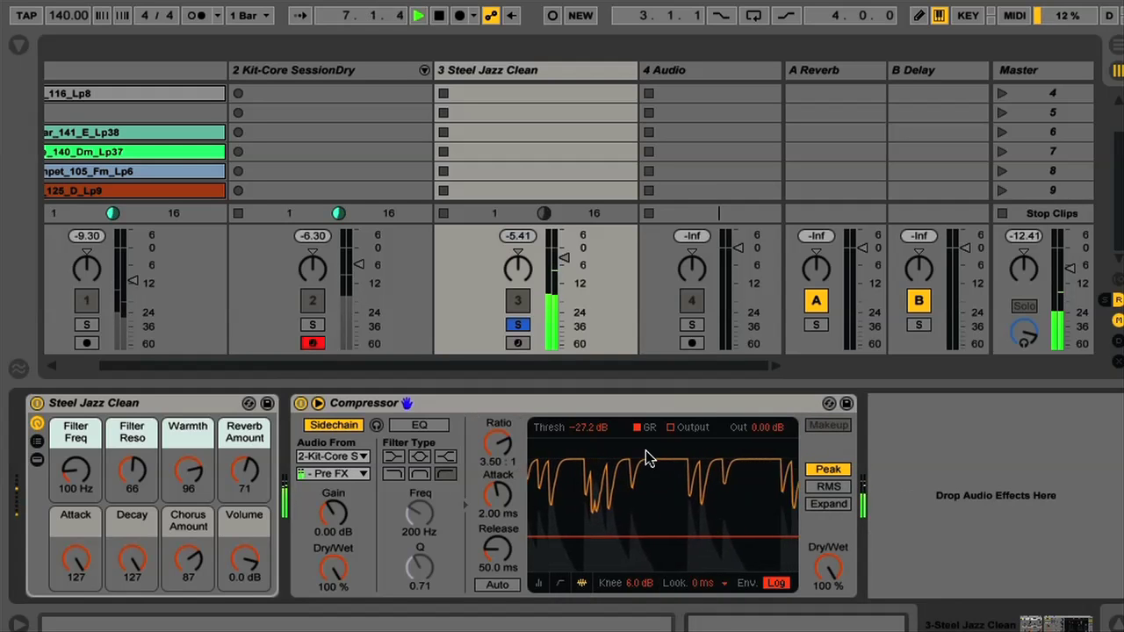
{"action": "mouse_move", "coordinate": [586, 426]}
{"action": "left_mouse_down"}
{"action": "mouse_move", "coordinate": [586, 393]}
{"action": "mouse_move", "coordinate": [586, 427]}
{"action": "left_mouse_up"}
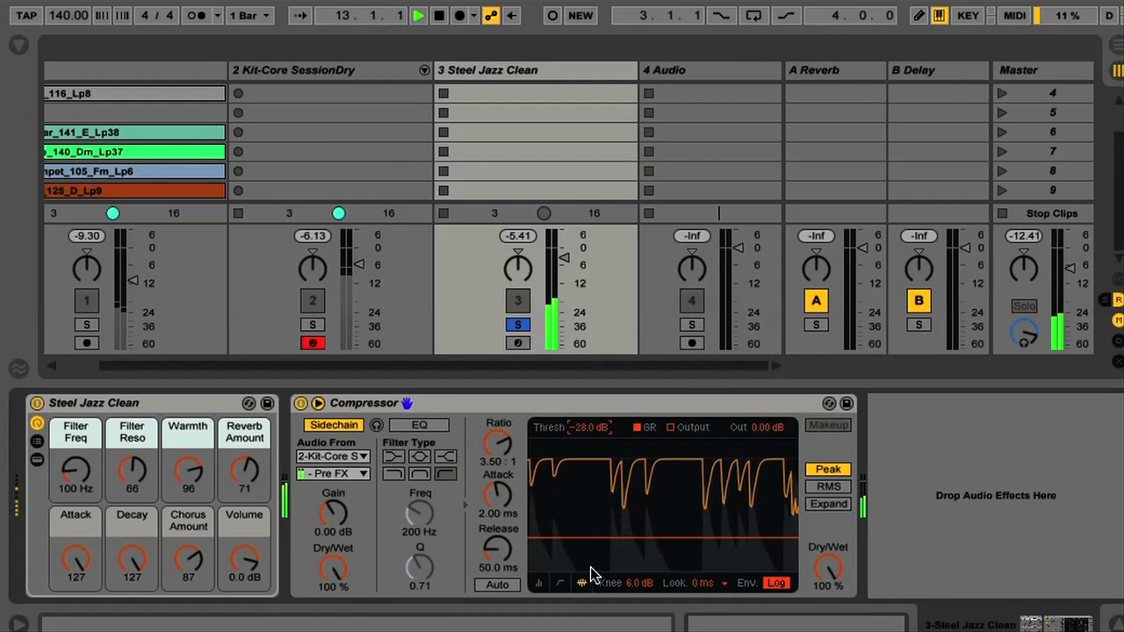
- Try a Compressor release of 280 ms, settle on 129 ms, and toggle the Steel Jazz Clean solo to compare
{"action": "left_click", "coordinate": [497, 552]}
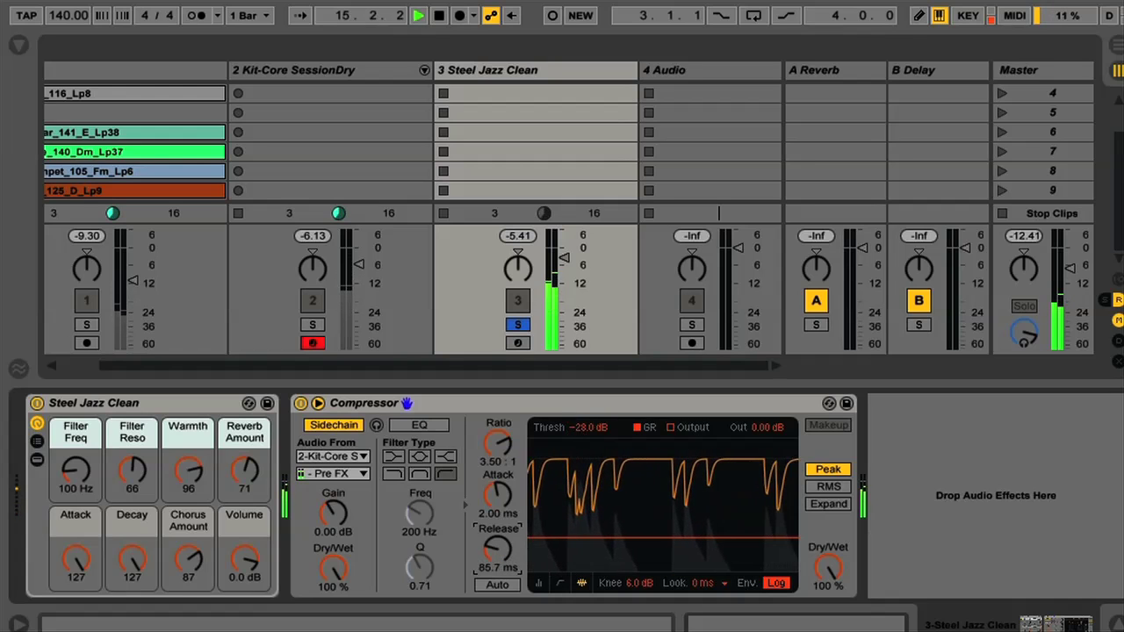
{"action": "left_click_drag", "start_coordinate": [497, 552], "coordinate": [497, 559]}
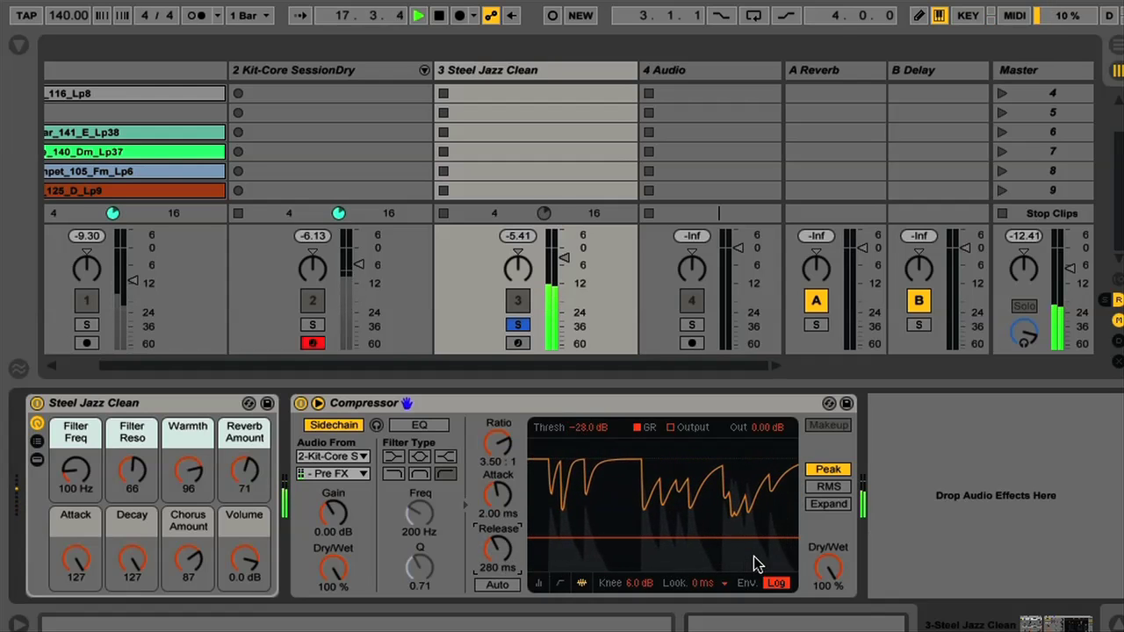
{"action": "left_click_drag", "start_coordinate": [504, 548], "coordinate": [504, 567]}
{"action": "left_click", "coordinate": [518, 325]}
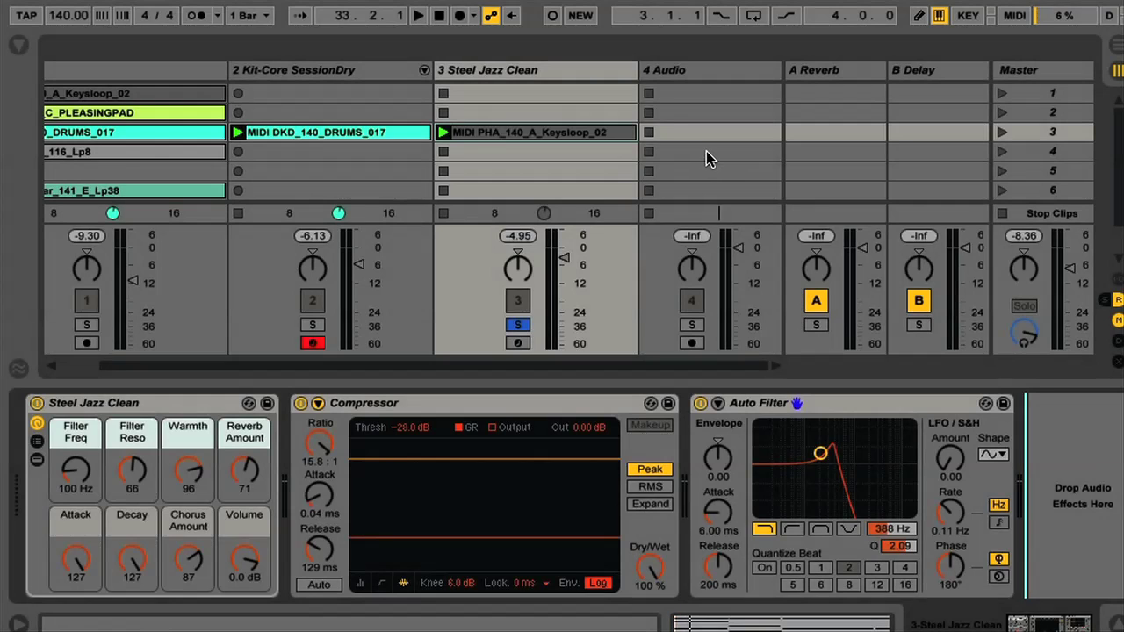
- Check in the Record preferences that Session automation recording applies to All Tracks rather than Armed Tracks
{"action": "left_click", "coordinate": [491, 16]}
{"action": "key", "text": "super+comma"}
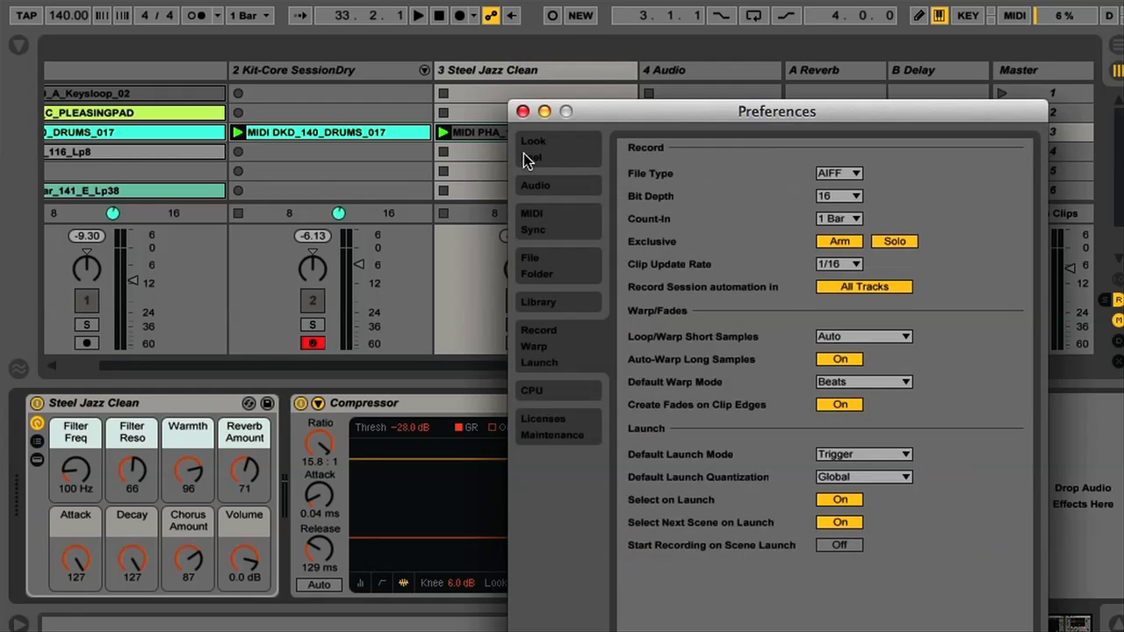
{"action": "left_click_drag", "start_coordinate": [618, 107], "coordinate": [464, 92]}
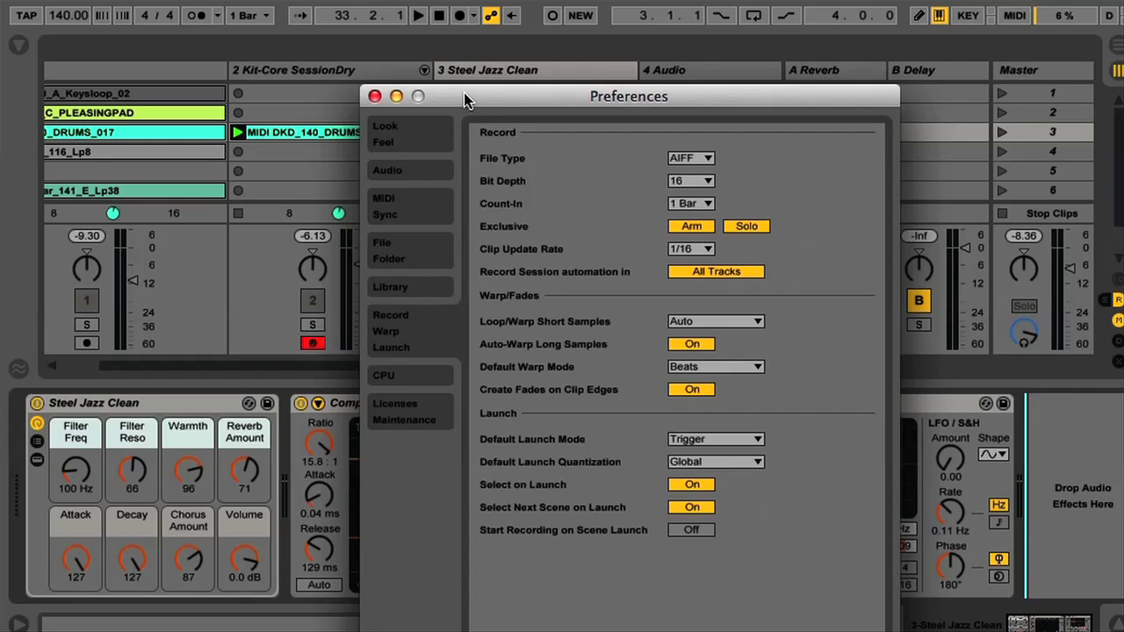
{"action": "left_click", "coordinate": [744, 273]}
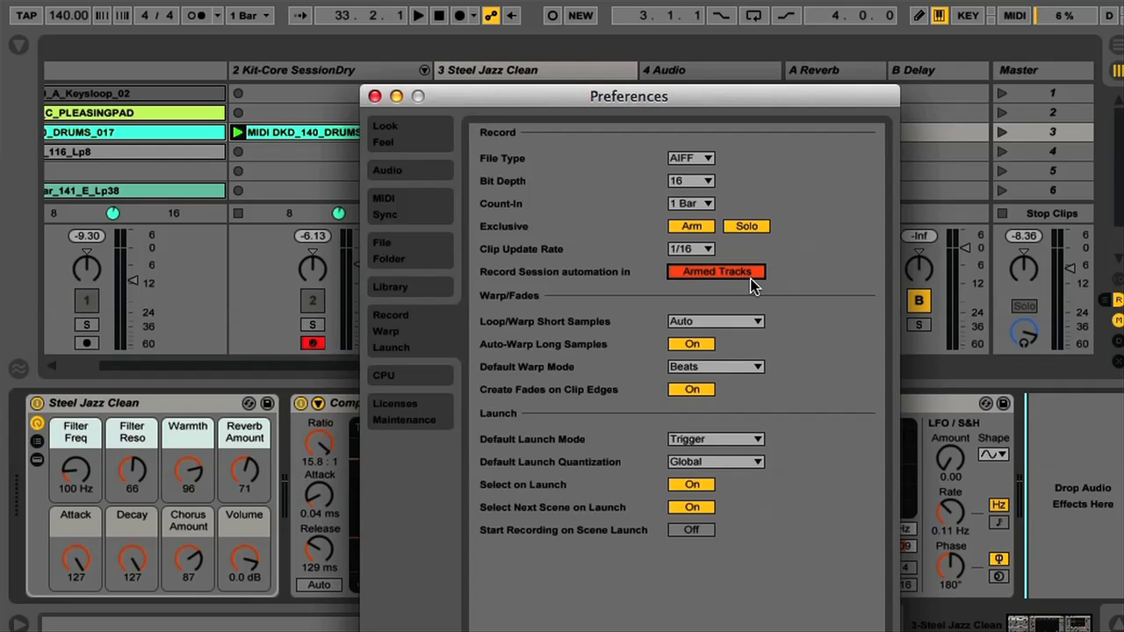
{"action": "left_click", "coordinate": [744, 277]}
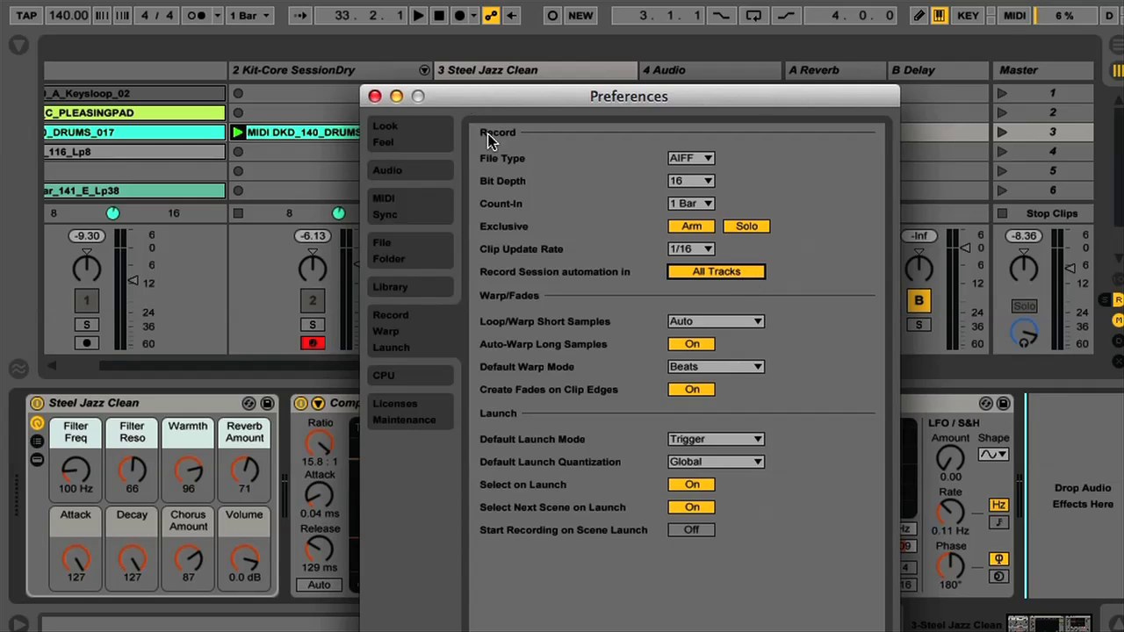
{"action": "left_click", "coordinate": [375, 96]}
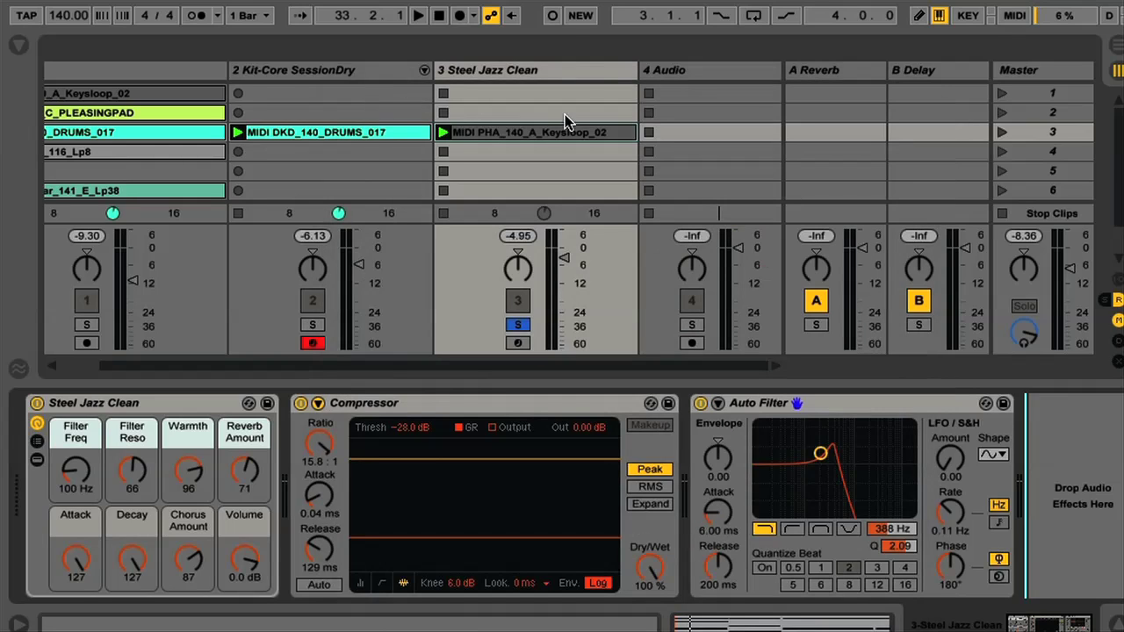
- Record Session automation of Auto Filter's frequency and Q on the Steel Jazz Clean clip, then unsolo the track
{"action": "left_click", "coordinate": [552, 20]}
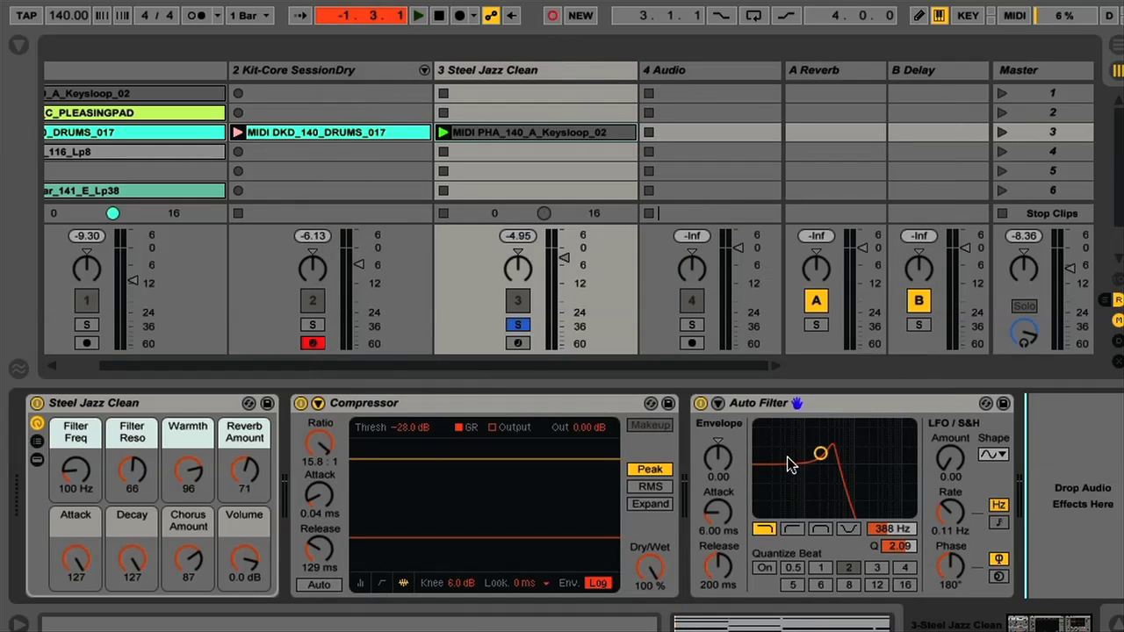
{"action": "key", "text": "space"}
{"action": "mouse_move", "coordinate": [819, 452]}
{"action": "left_mouse_down"}
{"action": "mouse_move", "coordinate": [826, 467]}
{"action": "mouse_move", "coordinate": [848, 466]}
{"action": "mouse_move", "coordinate": [820, 470]}
{"action": "mouse_move", "coordinate": [844, 462]}
{"action": "mouse_move", "coordinate": [825, 462]}
{"action": "left_mouse_up"}
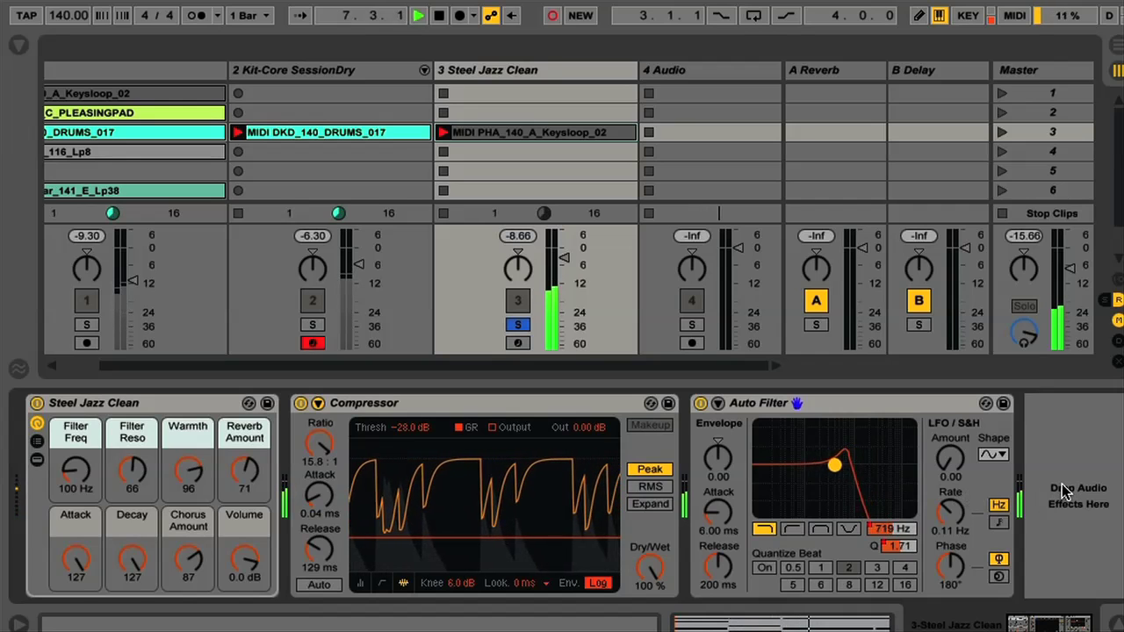
{"action": "left_click", "coordinate": [517, 324]}
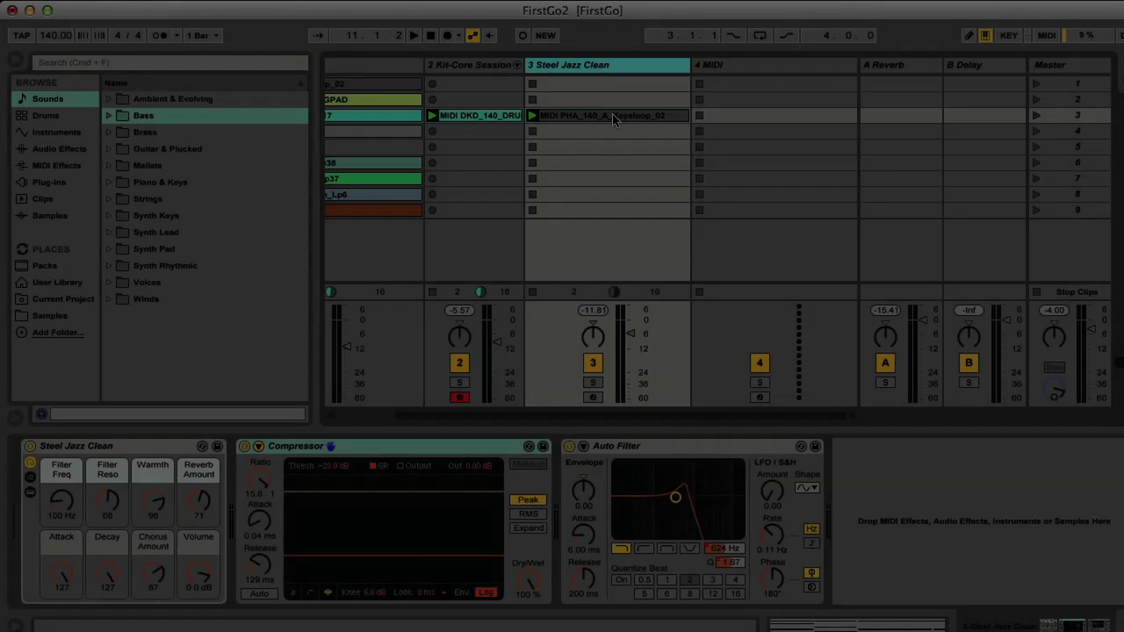
- Copy the MIDI PHA_140_A_Keysloop_02 clip to the 4 MIDI track and delete its upper notes, keeping only the lowest note of each chord
{"action": "left_click_drag", "start_coordinate": [613, 117], "coordinate": [738, 120]}
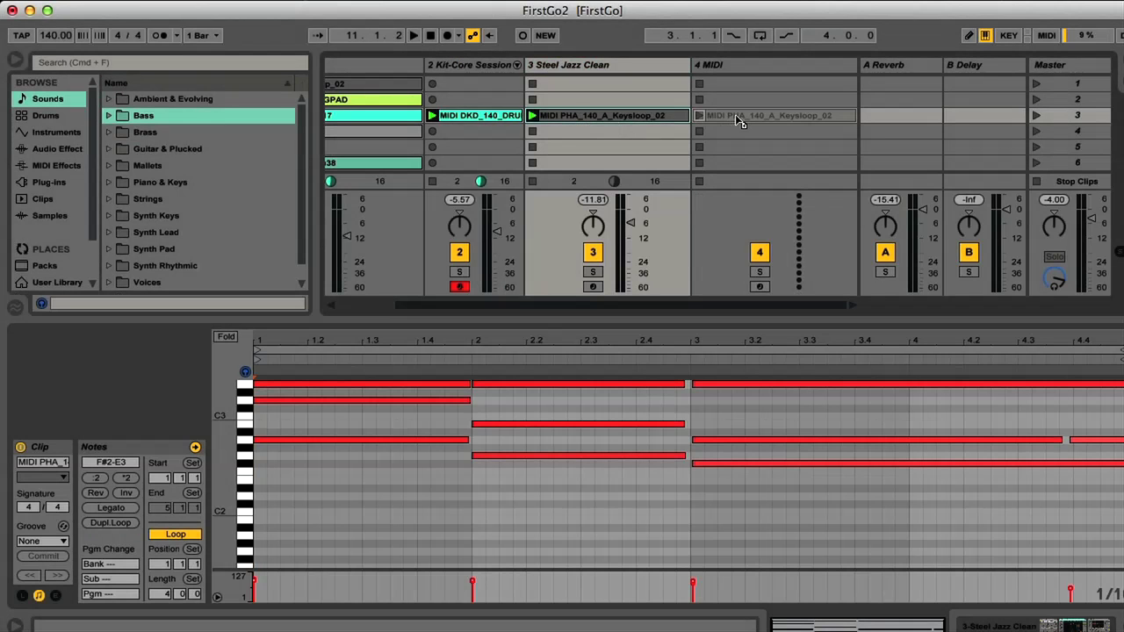
{"action": "left_click", "coordinate": [454, 386]}
{"action": "left_click_drag", "start_coordinate": [454, 387], "coordinate": [747, 436]}
{"action": "key", "text": "Delete"}
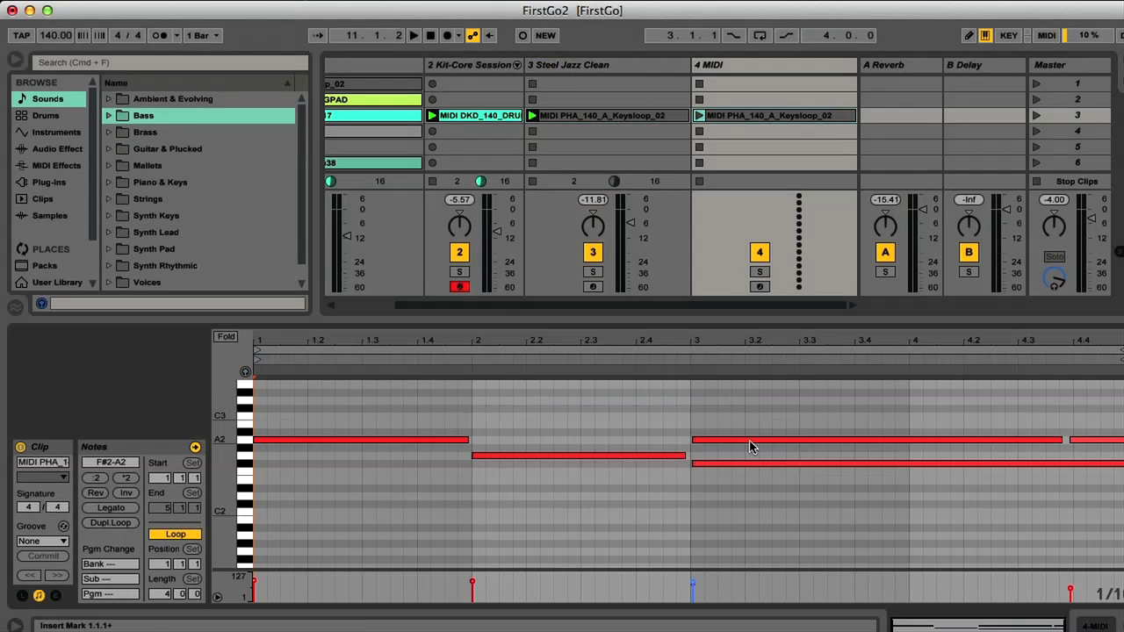
{"action": "left_click", "coordinate": [749, 441]}
{"action": "key", "text": "Delete"}
{"action": "left_click", "coordinate": [1093, 440]}
{"action": "key", "text": "Delete"}
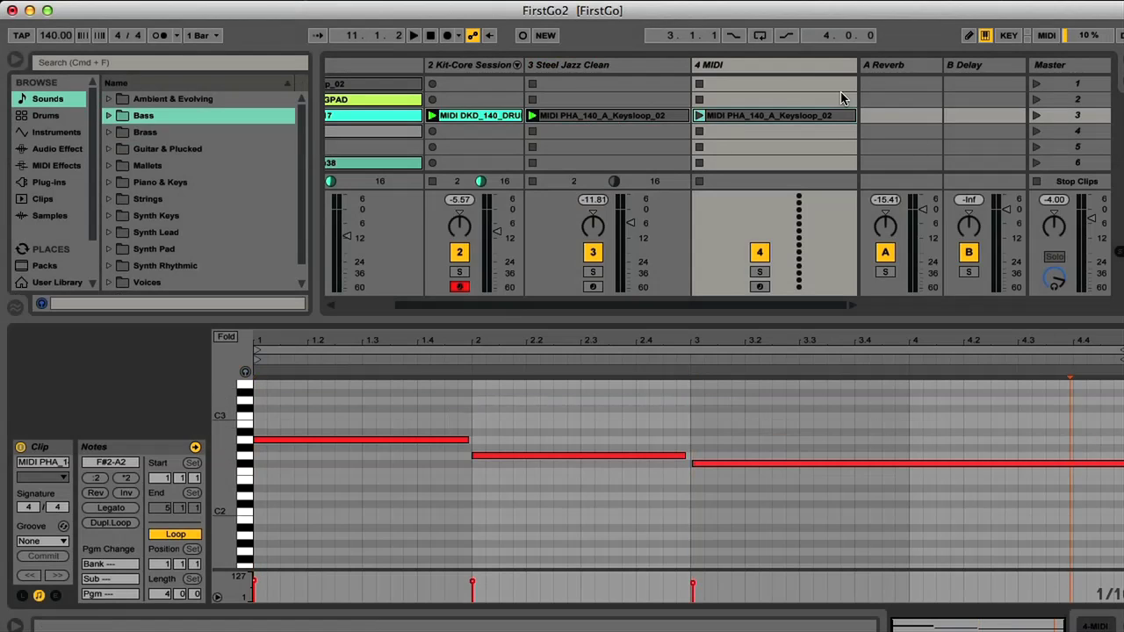
- Select the 4 MIDI track, search the Sounds library for "bass operator" and expand the Bass folder
{"action": "left_click", "coordinate": [782, 67]}
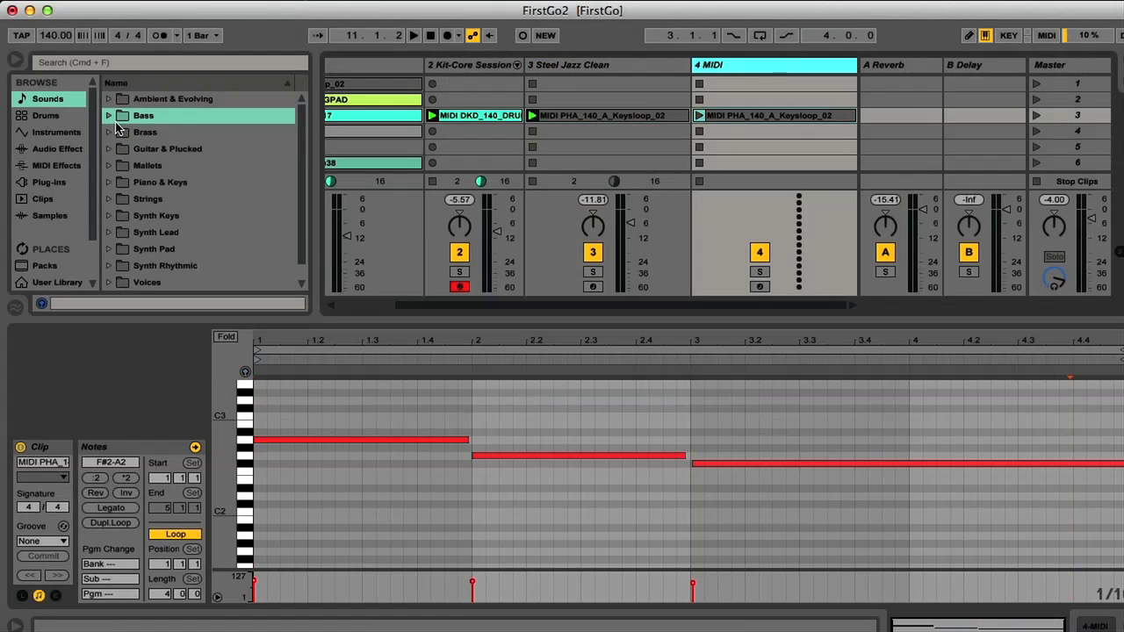
{"action": "left_click", "coordinate": [117, 66]}
{"action": "type", "text": "bass operator"}
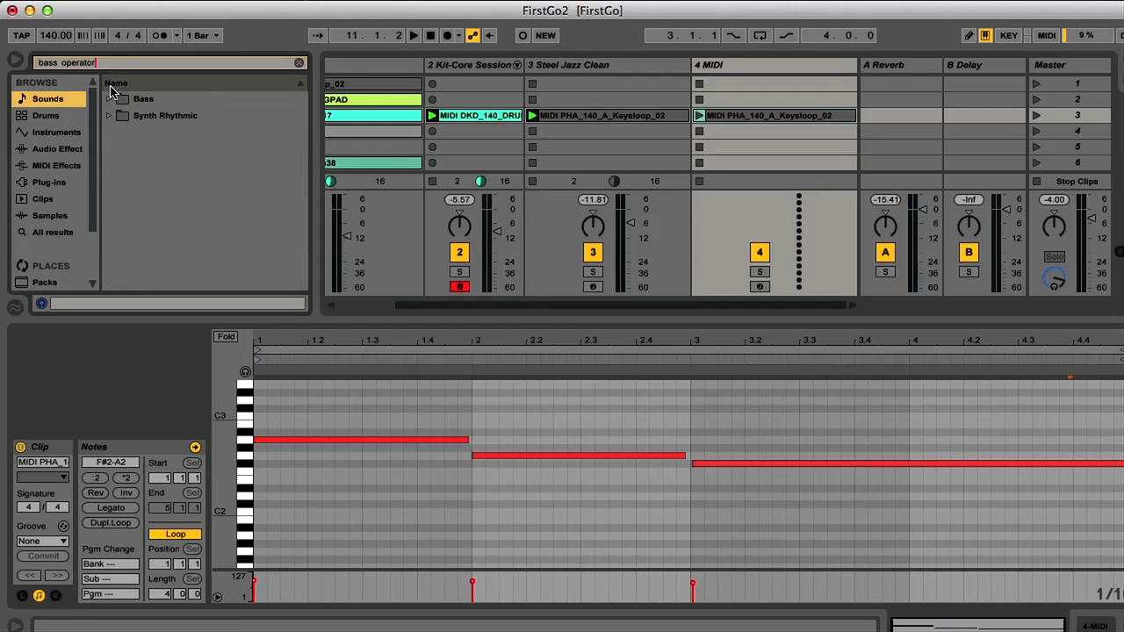
{"action": "left_click", "coordinate": [108, 99]}
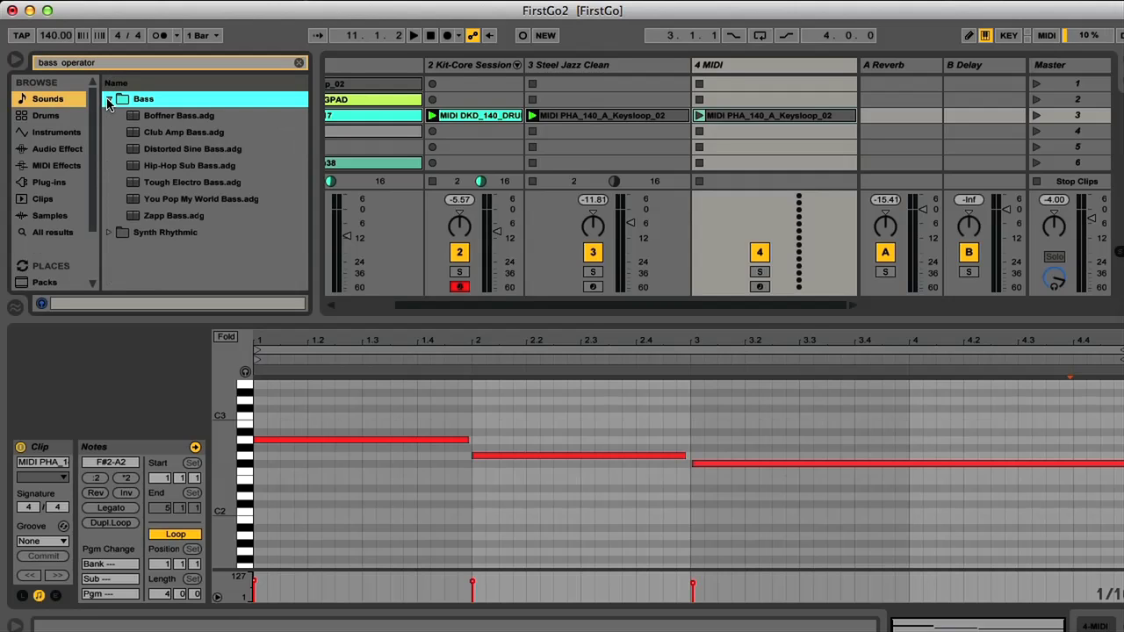
- Preview the bass presets from Club Amp Bass onward and load You Pop My World Bass.adg onto the 4 MIDI track
{"action": "left_click", "coordinate": [173, 134]}
{"action": "left_click", "coordinate": [184, 153]}
{"action": "left_click", "coordinate": [181, 169]}
{"action": "left_click", "coordinate": [188, 185]}
{"action": "left_click", "coordinate": [190, 200]}
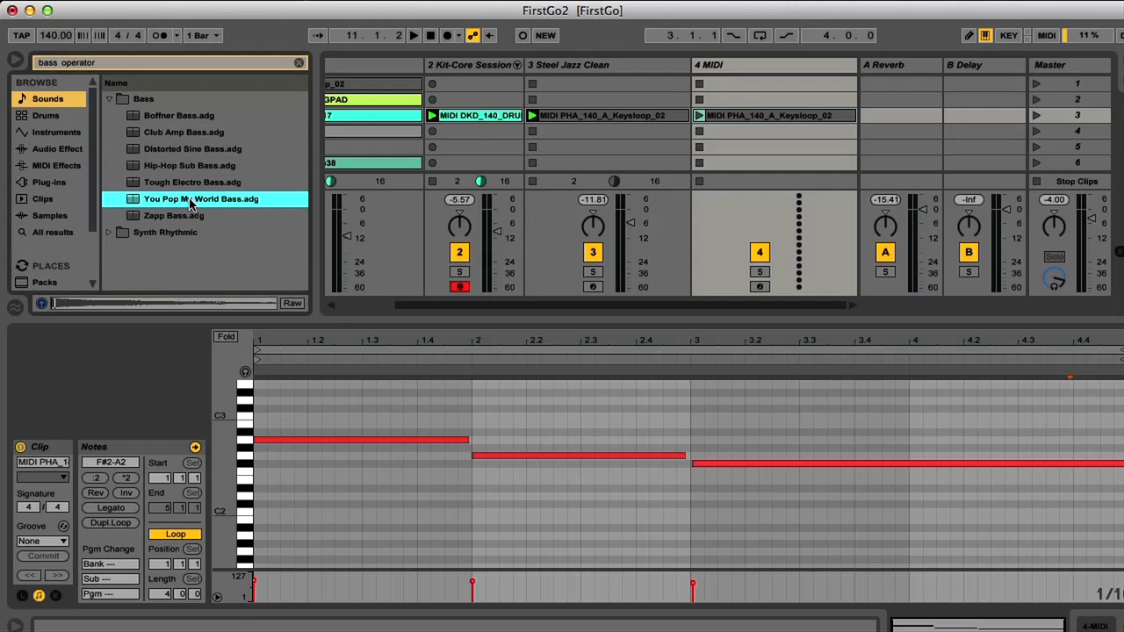
{"action": "double_click", "coordinate": [179, 199]}
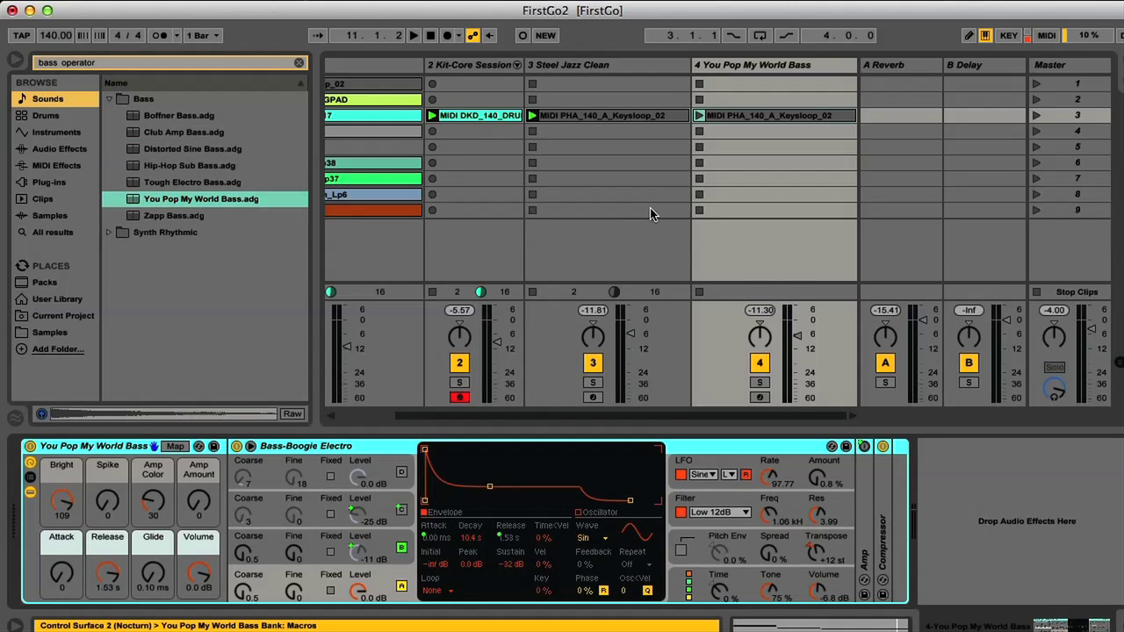
- Solo the bass track, launch its clip and transpose all its notes down two octaves to F#0-A0
{"action": "left_click", "coordinate": [761, 383]}
{"action": "left_click", "coordinate": [698, 116]}
{"action": "left_click", "coordinate": [743, 120]}
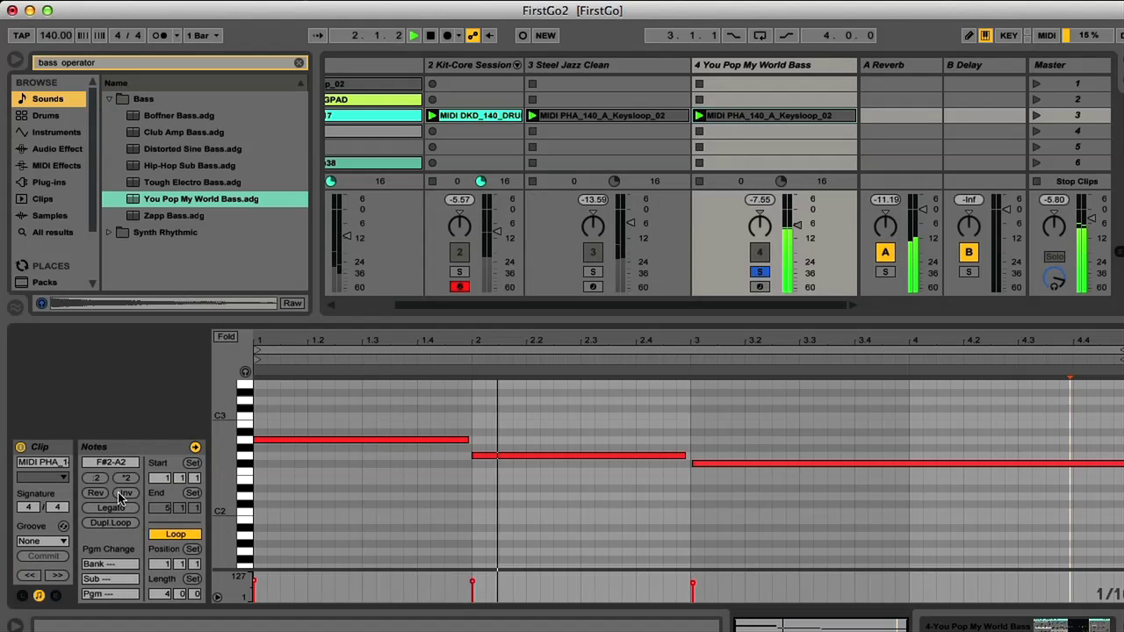
{"action": "left_click", "coordinate": [114, 467]}
{"action": "key", "text": "shift+Down"}
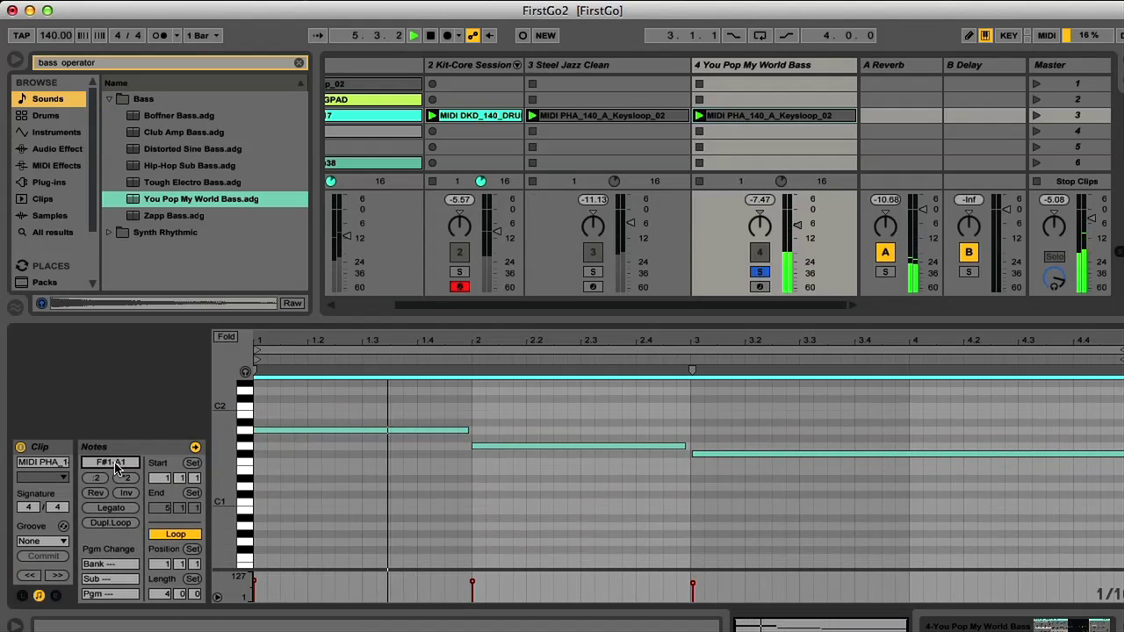
{"action": "key", "text": "shift+Down"}
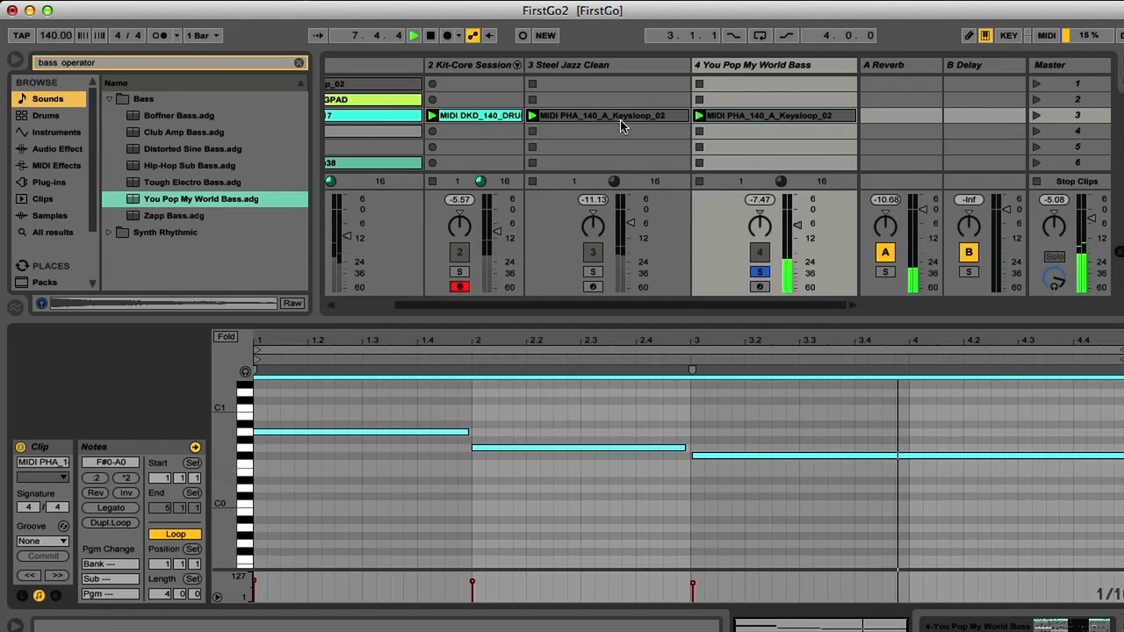
- Copy the sidechained Compressor from Steel Jazz Clean to the end of the You Pop My World Bass device chain
{"action": "left_click", "coordinate": [602, 67]}
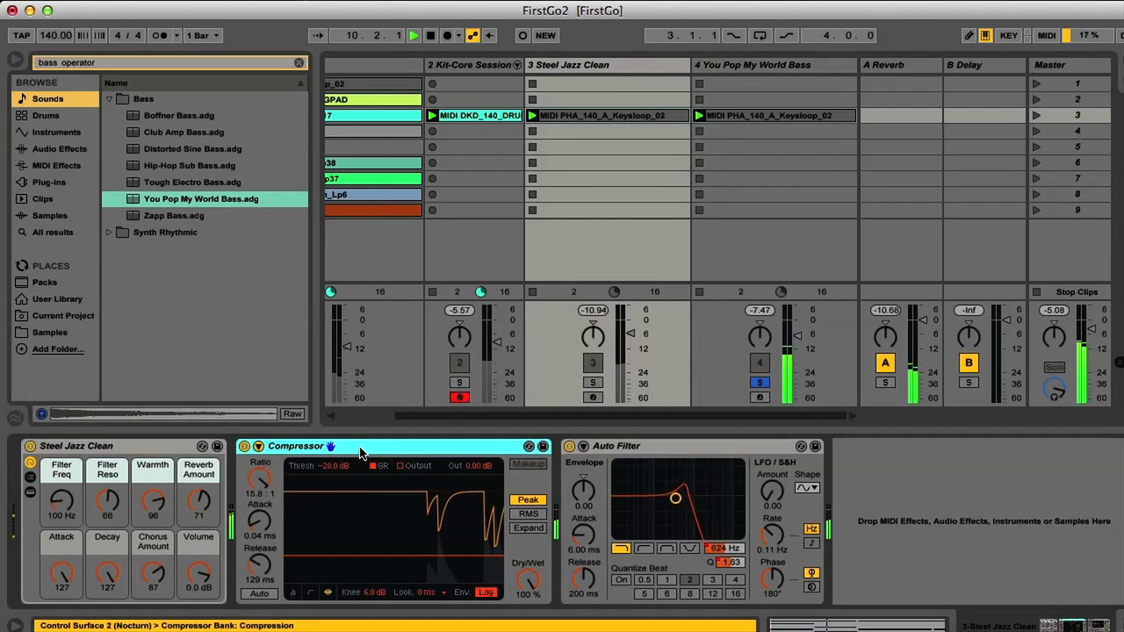
{"action": "left_click", "coordinate": [744, 250]}
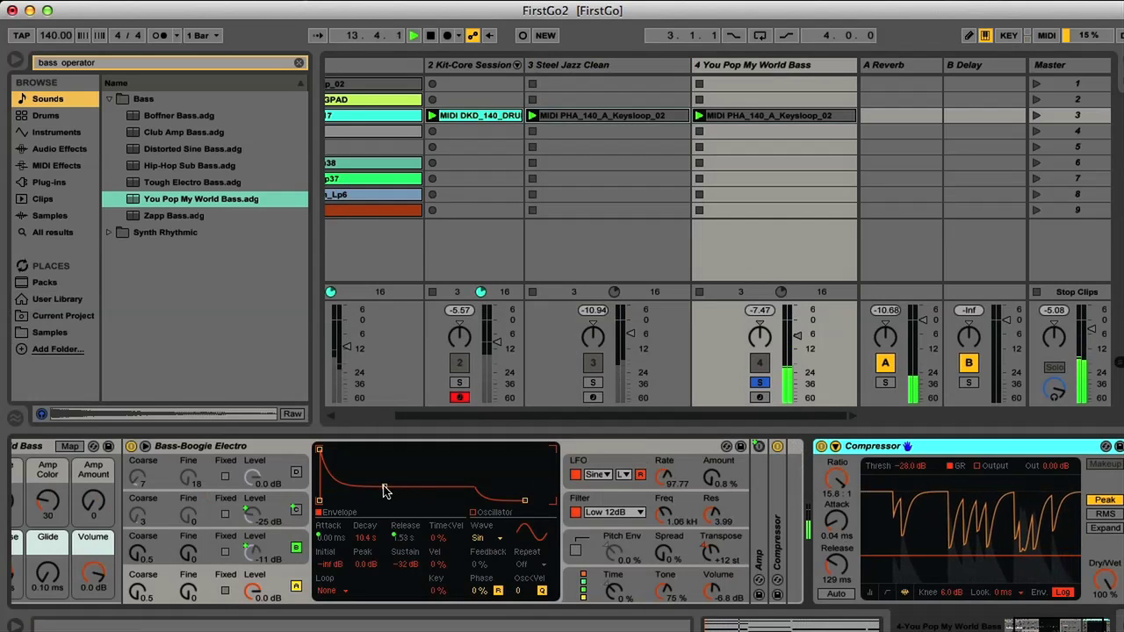
- Raise the sustain in Operator's envelopes, setting oscillator B to -15 dB, and set the bass Compressor's attack to 0.80 ms
{"action": "left_click_drag", "start_coordinate": [384, 489], "coordinate": [381, 464]}
{"action": "left_click_drag", "start_coordinate": [381, 502], "coordinate": [386, 469]}
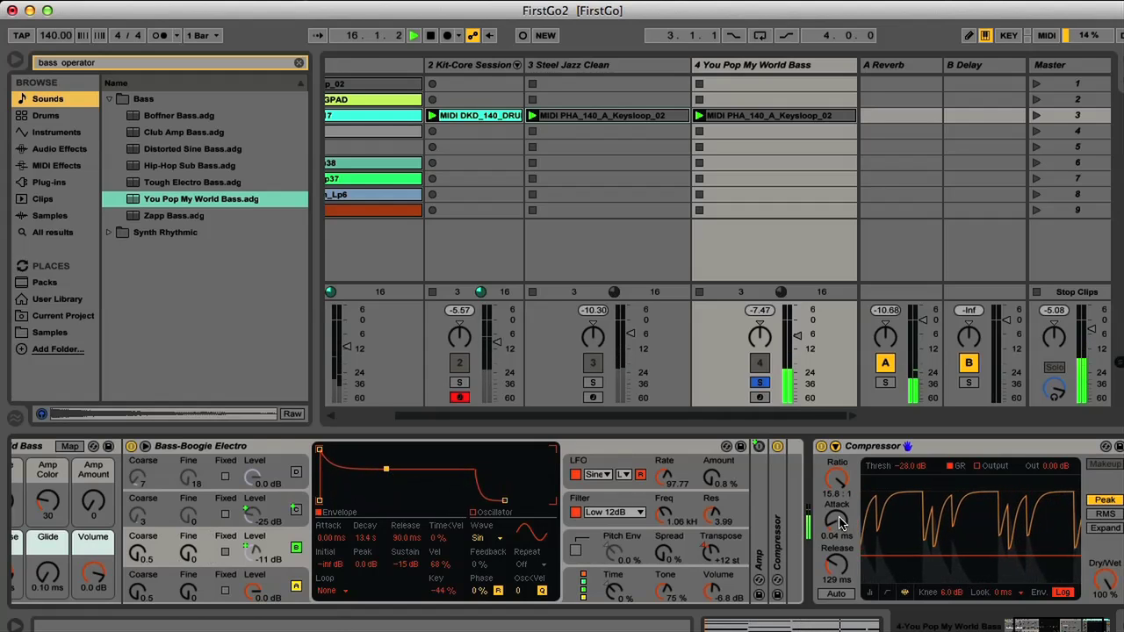
{"action": "left_click_drag", "start_coordinate": [836, 525], "coordinate": [836, 518]}
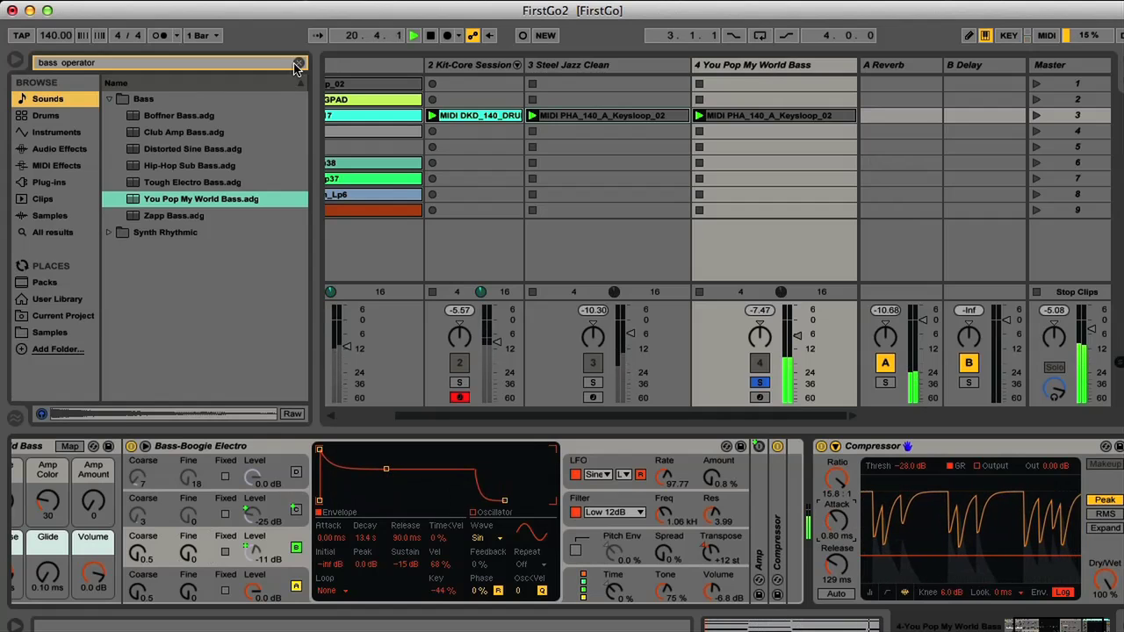
- Clear the library search, add an Auto Filter after the bass Compressor at 541 Hz with Q 0.76, and also solo Steel Jazz Clean
{"action": "key", "text": "super+f"}
{"action": "key", "text": "BackSpace"}
{"action": "left_click", "coordinate": [59, 149]}
{"action": "left_click_drag", "start_coordinate": [158, 132], "coordinate": [977, 520]}
{"action": "left_click", "coordinate": [592, 383]}
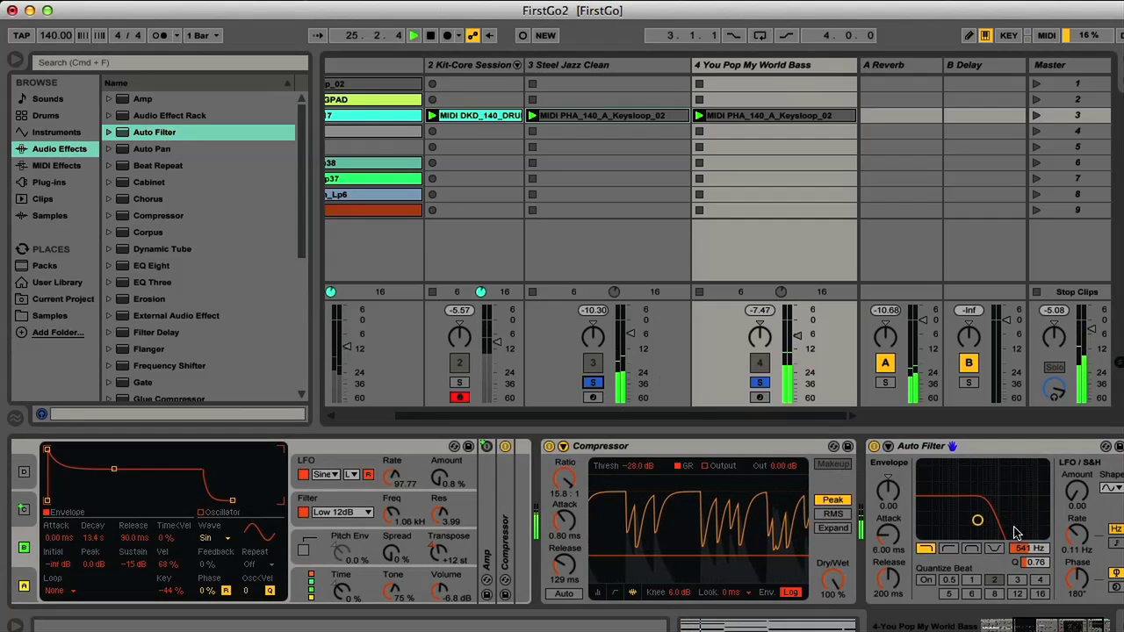
- Take the bass and Steel Jazz Clean tracks out of solo and slightly lower the Kit-Core Session track's volume
{"action": "left_click", "coordinate": [759, 383]}
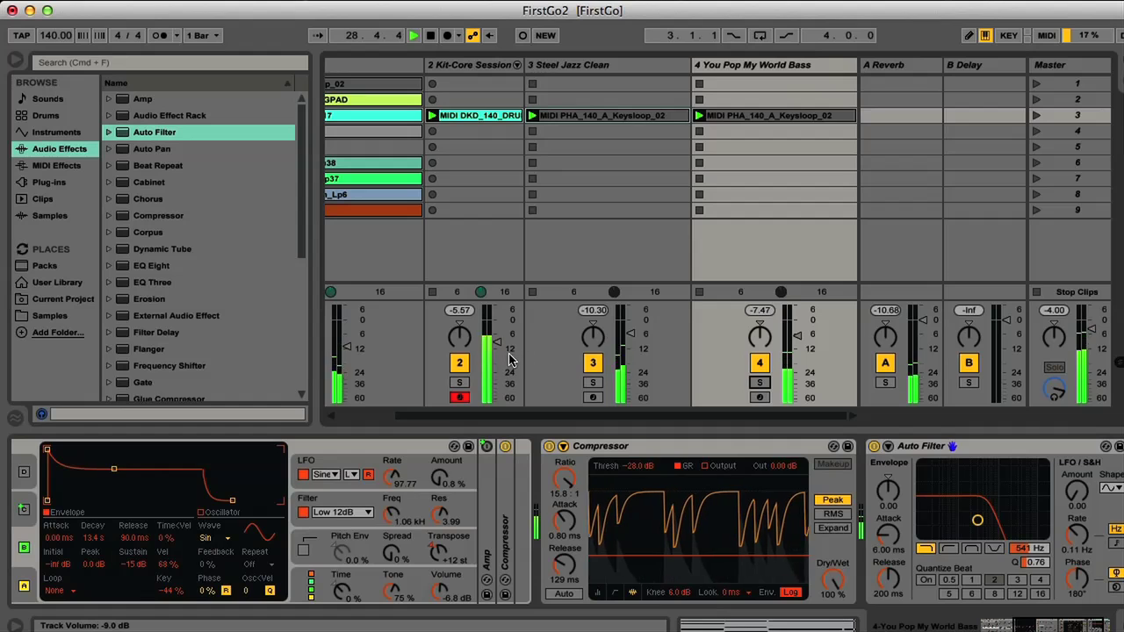
{"action": "left_click_drag", "start_coordinate": [497, 342], "coordinate": [496, 348]}
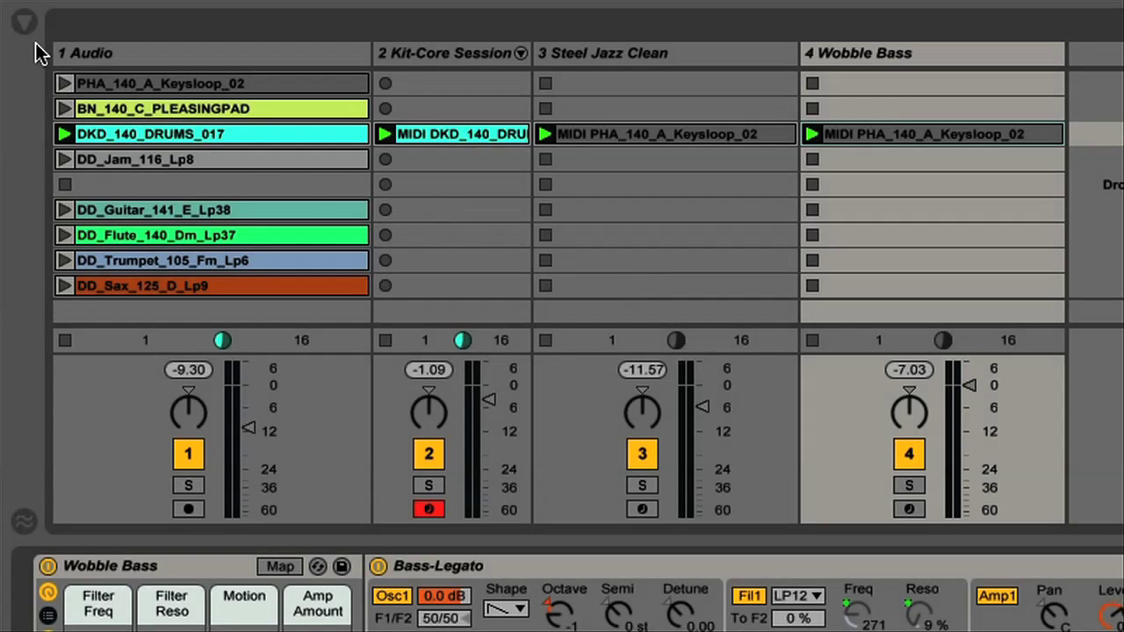
- Show the library browser, look through the Drums category and its Drum Hits folder, and preview Kit-Core 606, 707, 808 and 909
{"action": "left_click", "coordinate": [24, 21]}
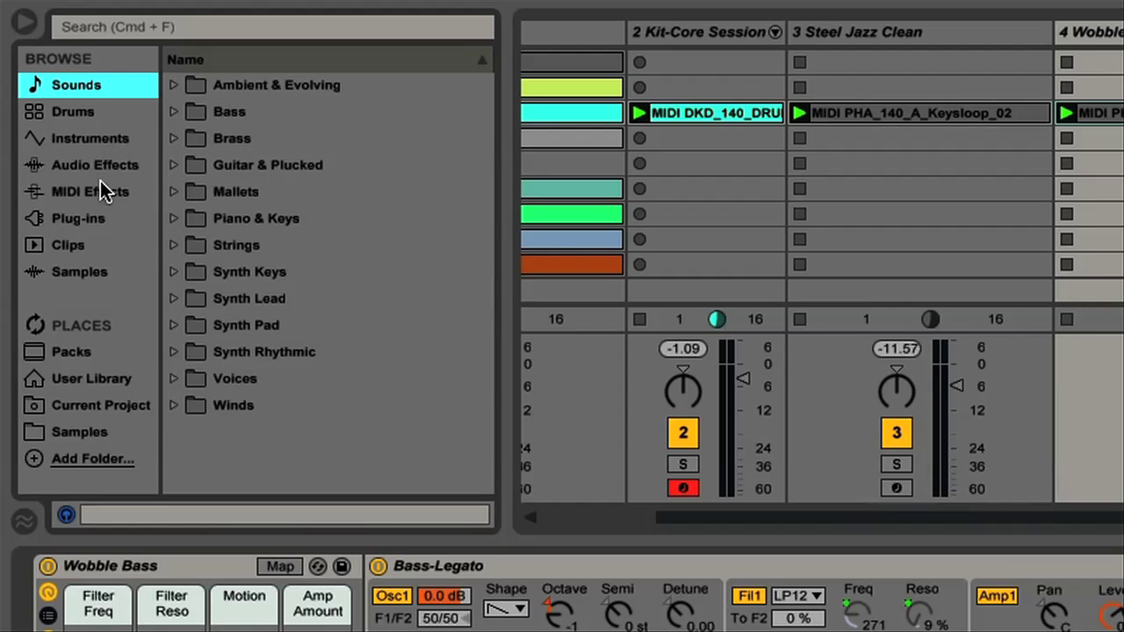
{"action": "left_click", "coordinate": [65, 111]}
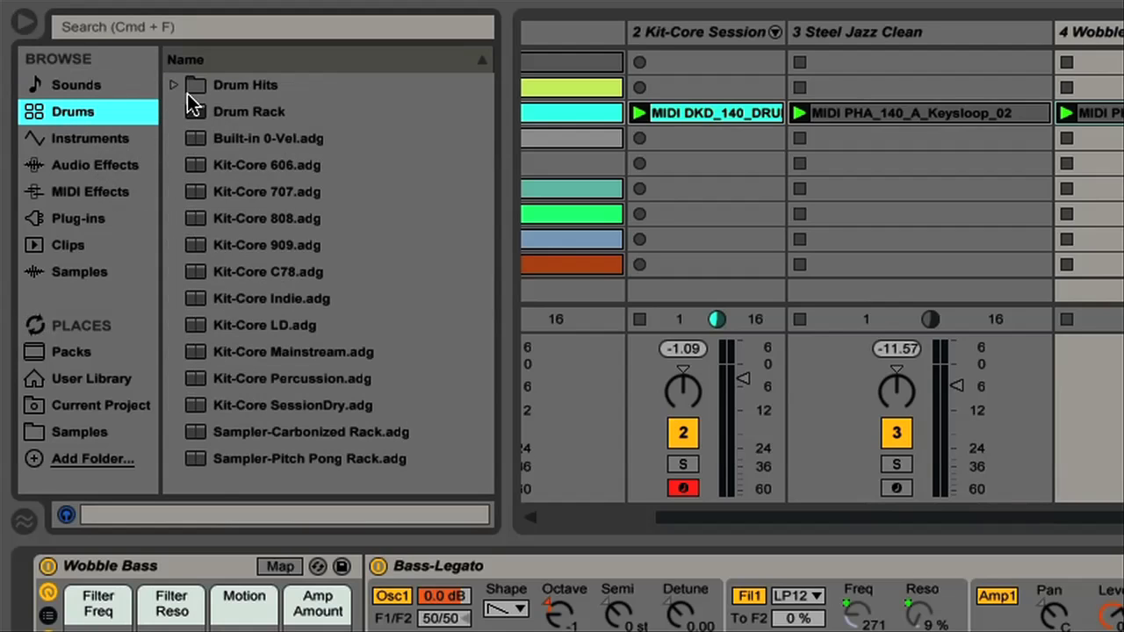
{"action": "left_click", "coordinate": [172, 86]}
{"action": "left_click", "coordinate": [171, 86]}
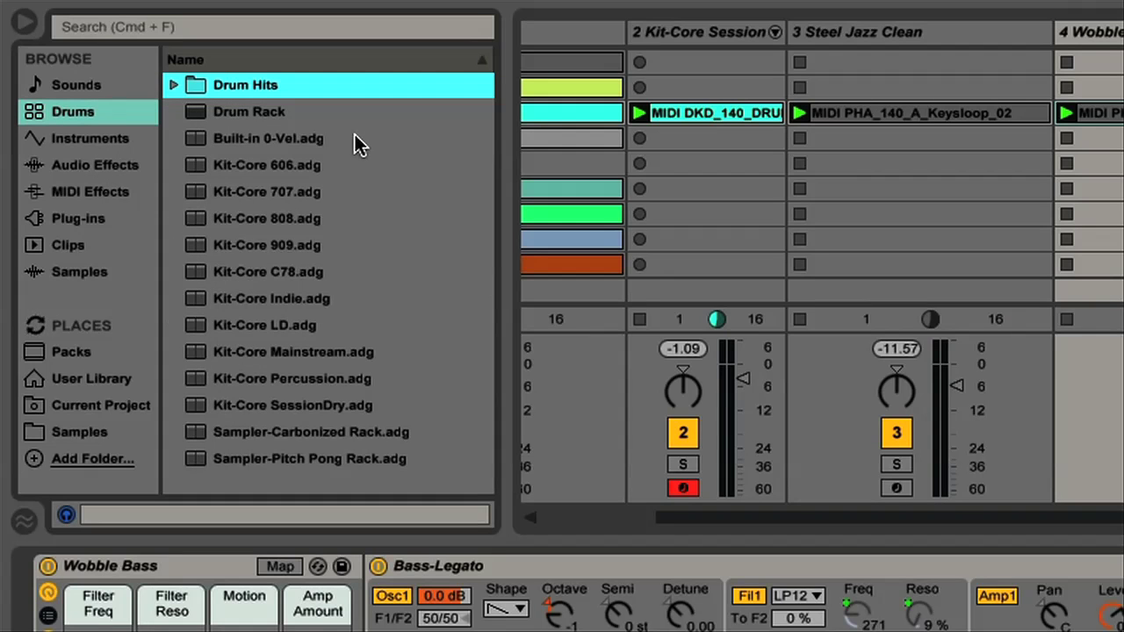
{"action": "left_click", "coordinate": [232, 169]}
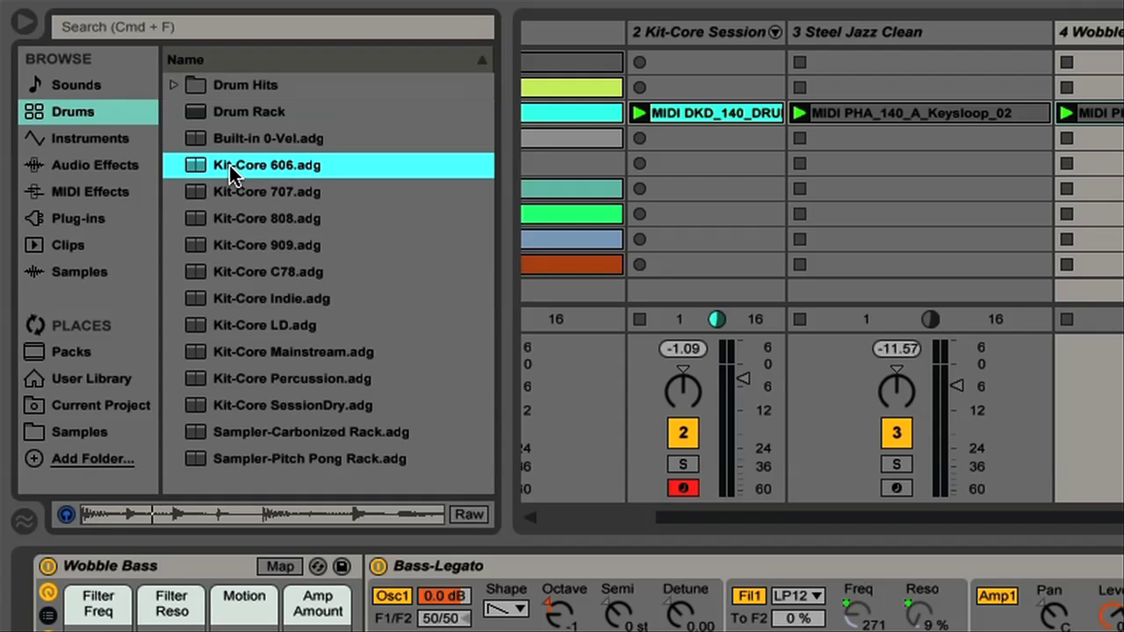
{"action": "left_click", "coordinate": [303, 196]}
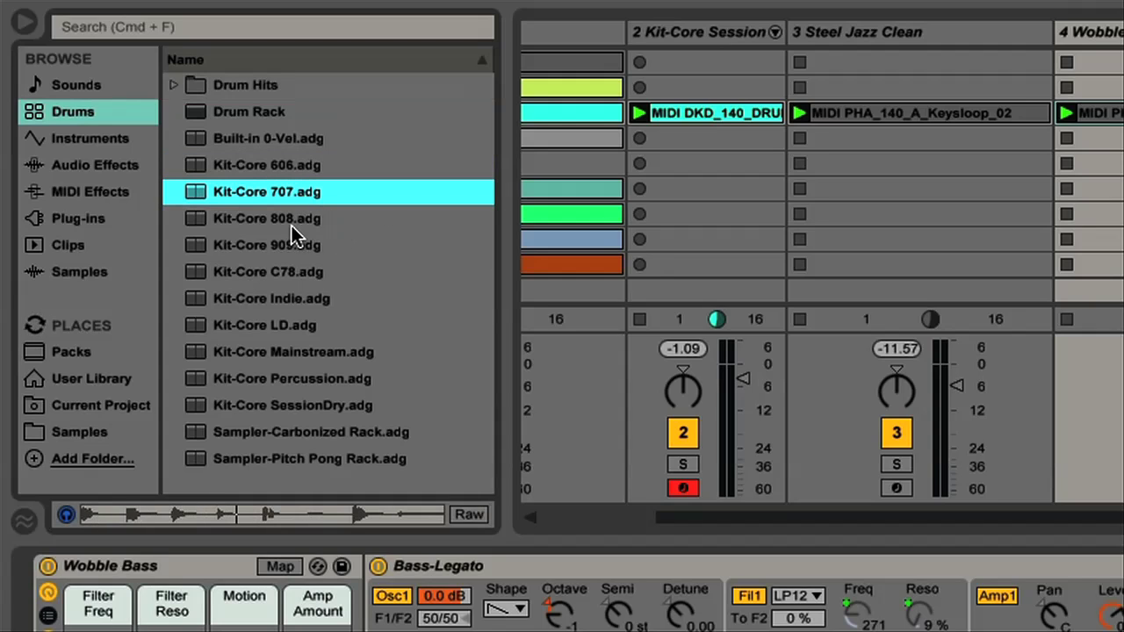
{"action": "left_click", "coordinate": [291, 224]}
{"action": "left_click", "coordinate": [294, 245]}
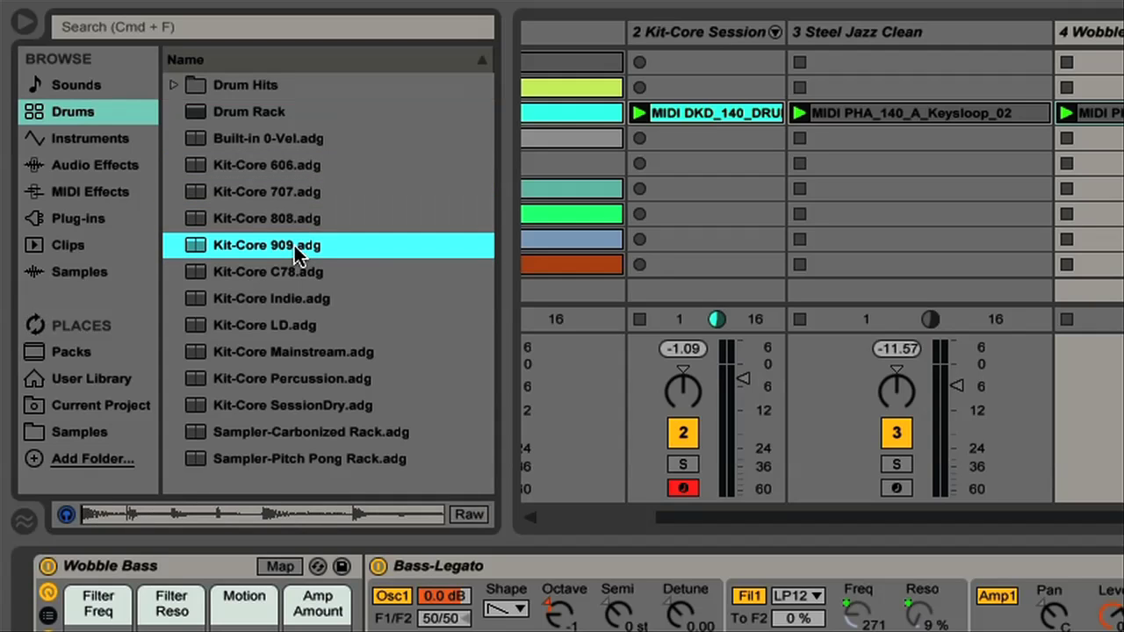